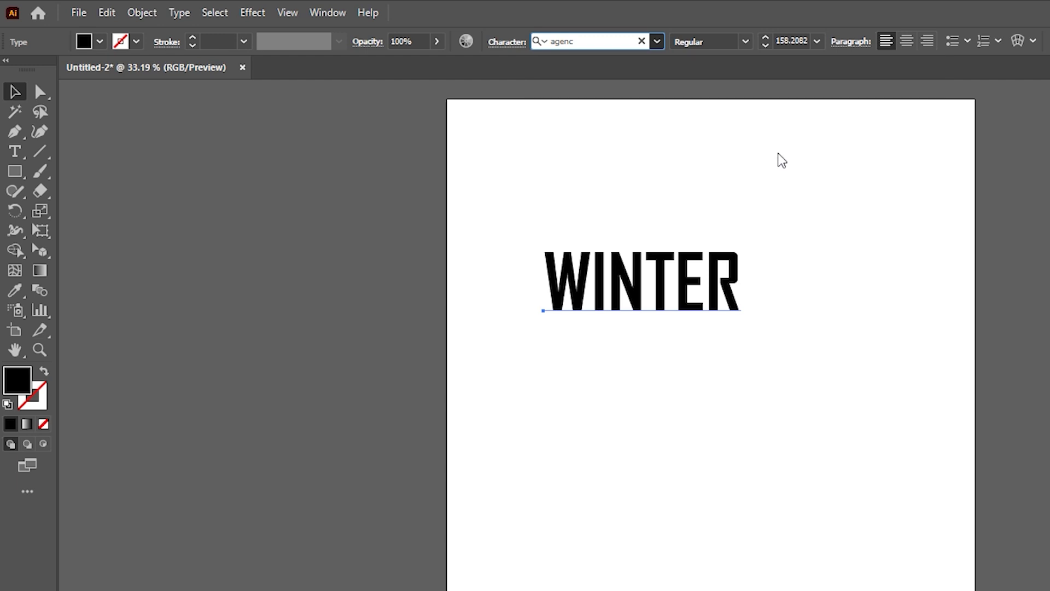
# - Centre the WINTER text near the top of the artboard and enlarge it to about 285 pt
pyautogui.moveTo(724, 287); pyautogui.dragTo(787, 270)
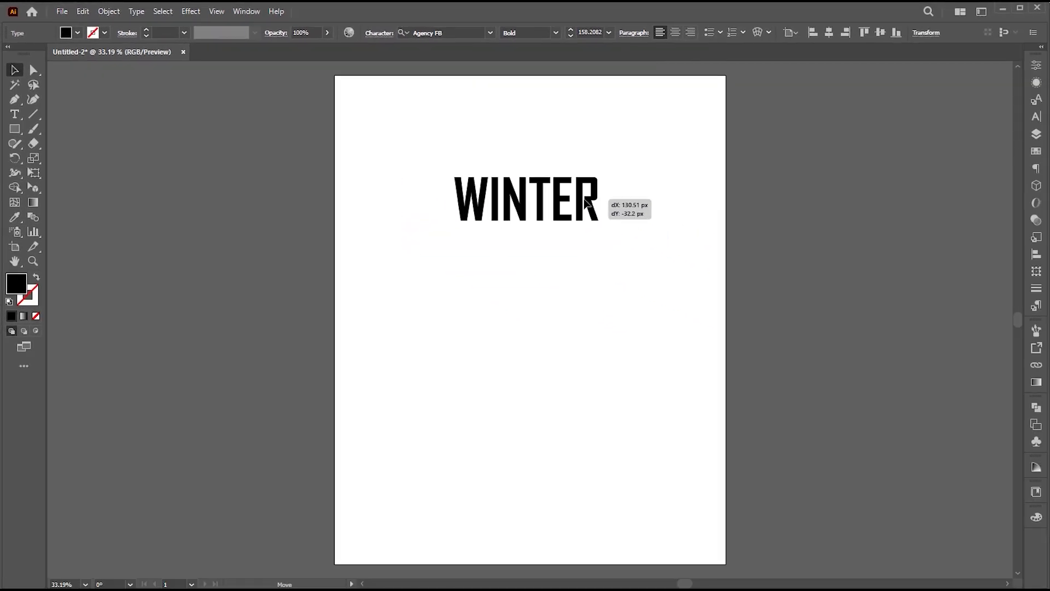
pyautogui.moveTo(586, 203); pyautogui.dragTo(638, 204)
pyautogui.moveTo(607, 209); pyautogui.dragTo(608, 180)
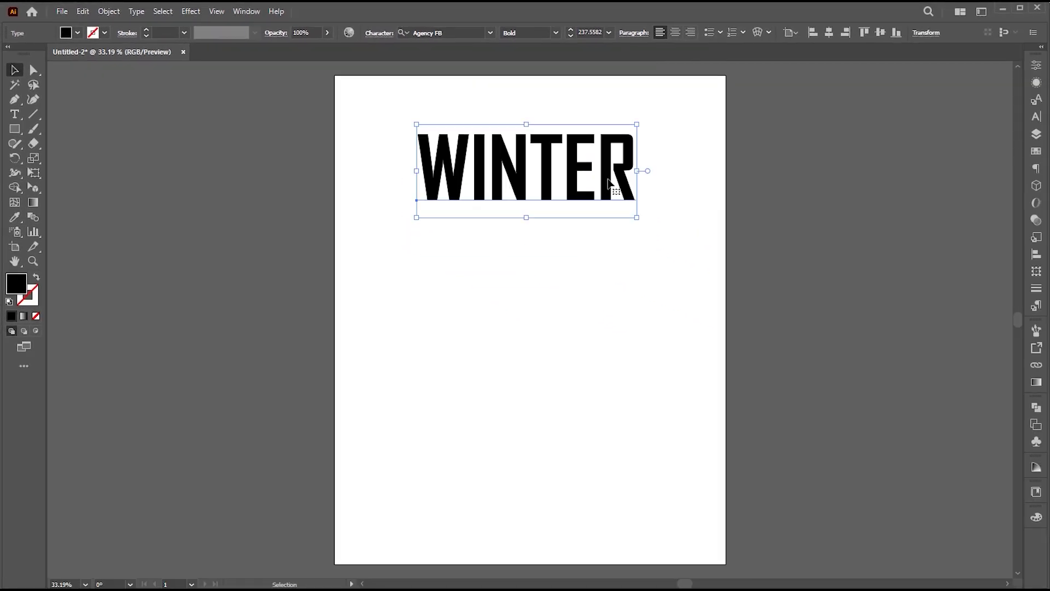
pyautogui.moveTo(638, 171); pyautogui.dragTo(664, 171)
# - Convert the WINTER text to outlines, then enlarge the lettering slightly and shift it down a little
pyautogui.rightClick(550, 137)
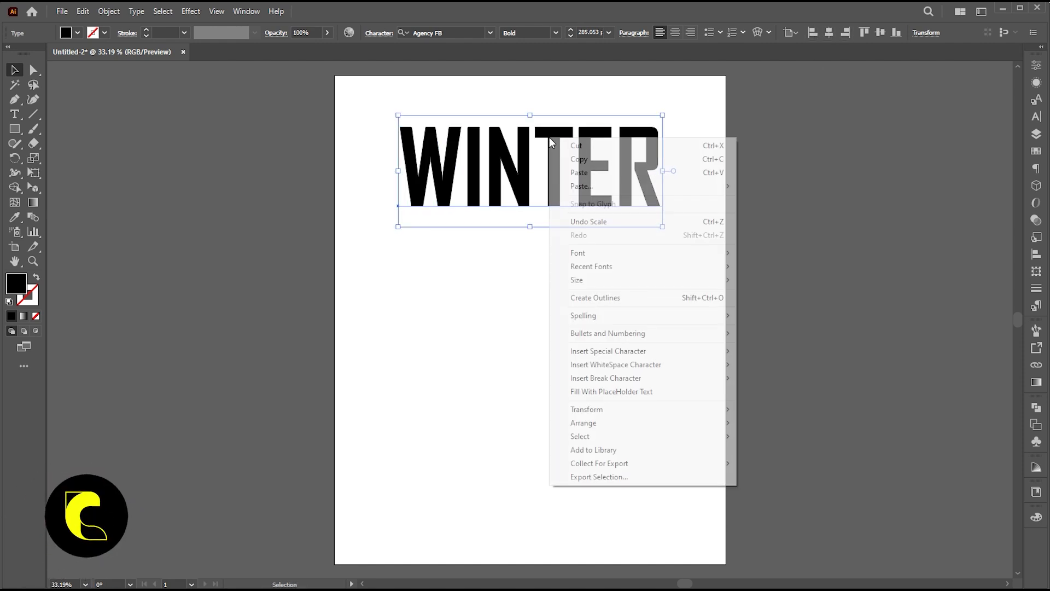
pyautogui.click(609, 298)
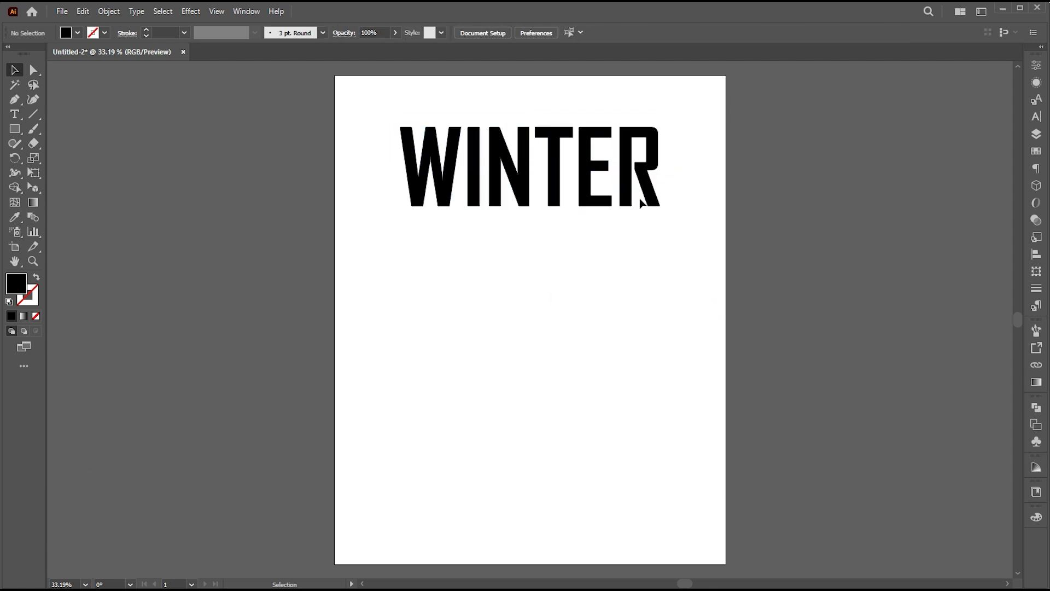
pyautogui.moveTo(666, 172); pyautogui.dragTo(646, 221)
pyautogui.click(624, 336)
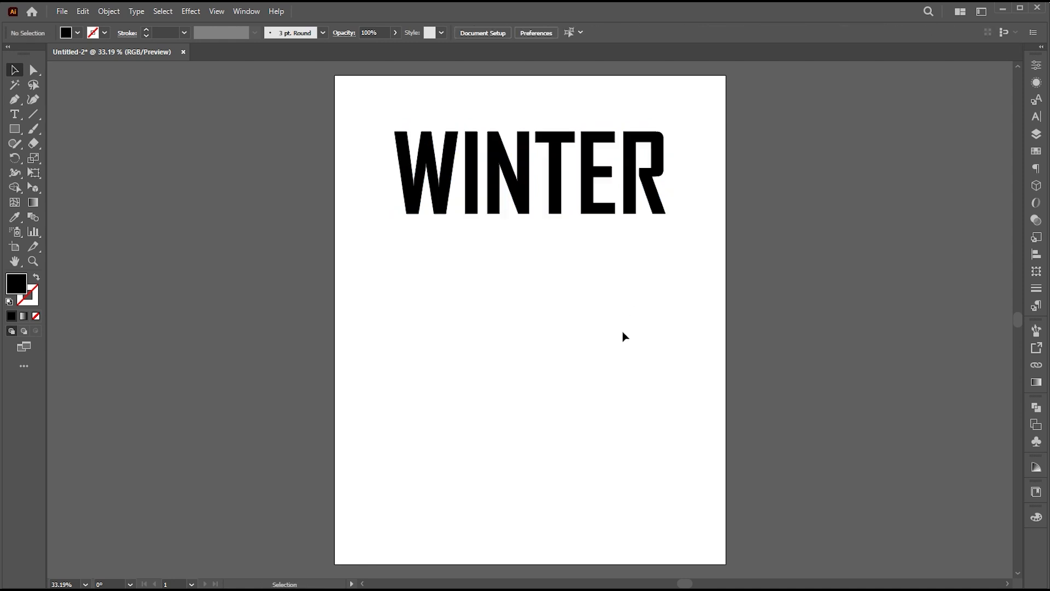
# - Draw a tall black rectangle directly beneath the W, matching the letter's width and reaching the lower part of the artboard
pyautogui.moveTo(15, 129); pyautogui.dragTo(74, 130)
pyautogui.moveTo(392, 213); pyautogui.dragTo(456, 491)
pyautogui.press('v')
pyautogui.click(523, 383)
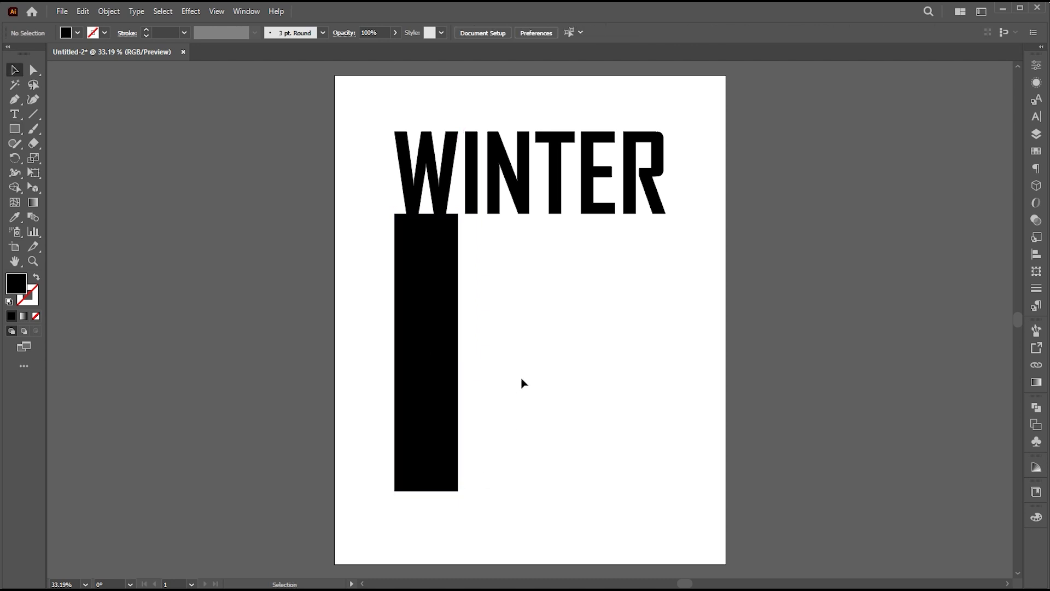
# - Stretch the bottom edge of the letter I down to the lower edge of the rectangle under the W
pyautogui.press('a')
pyautogui.moveTo(477, 213); pyautogui.dragTo(484, 491)
pyautogui.click(519, 284)
pyautogui.press('v')
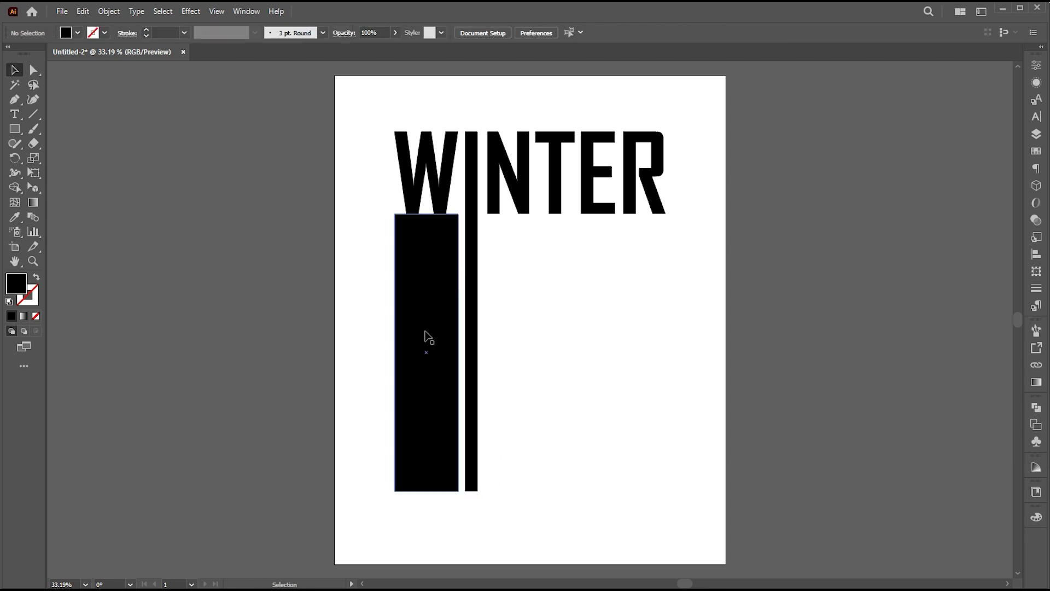
# - Duplicate the W's rectangle beneath the N and fit its width to that letter
pyautogui.moveTo(428, 336); pyautogui.dragTo(530, 358)
pyautogui.click(641, 341)
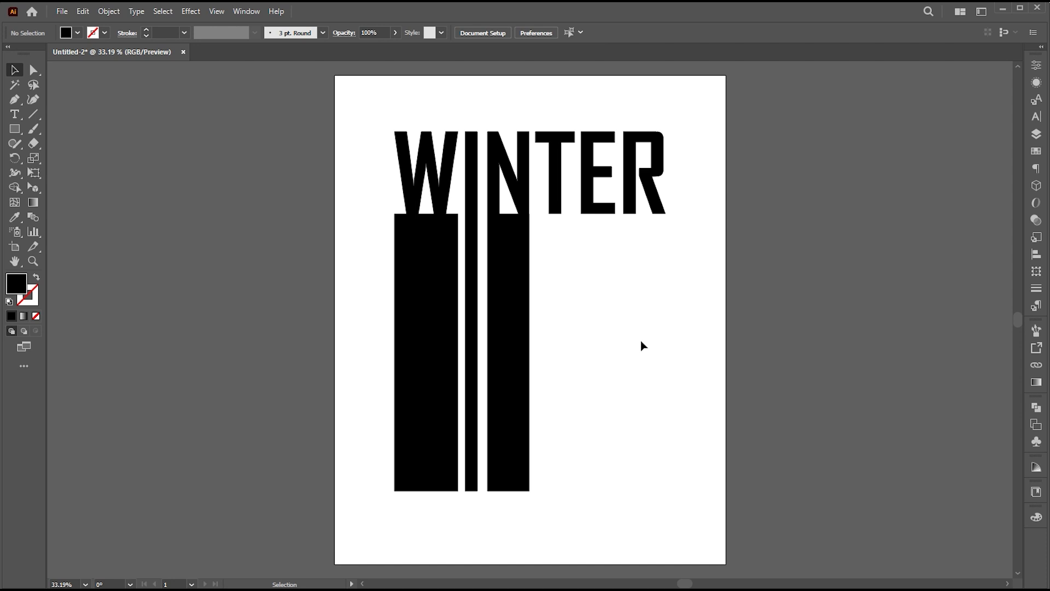
# - Fine-tune the rectangles under the W and N so their edges meet the letters without a gap
pyautogui.press('z')
pyautogui.moveTo(521, 200); pyautogui.dragTo(926, 362)
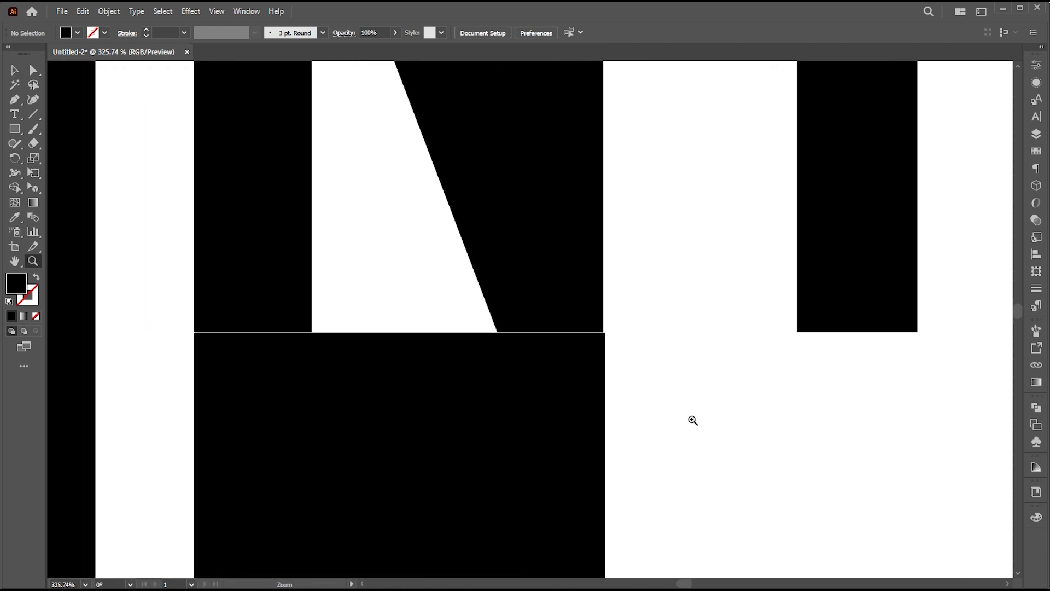
pyautogui.moveTo(530, 371); pyautogui.dragTo(1047, 329)
pyautogui.press('v')
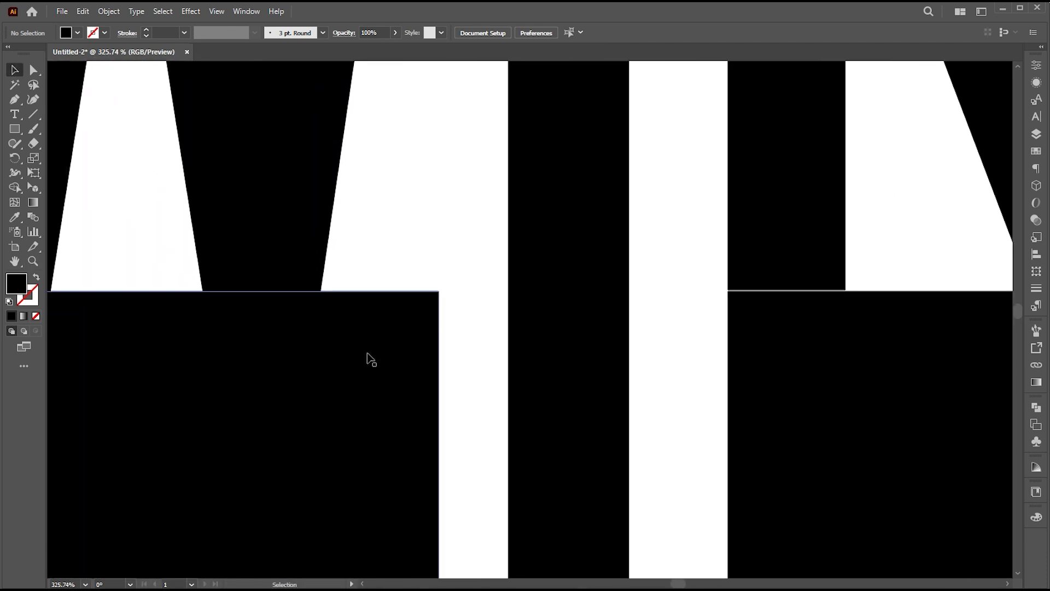
pyautogui.moveTo(553, 347); pyautogui.dragTo(539, 347)
pyautogui.hscroll(5, 538, 346)
pyautogui.moveTo(429, 380); pyautogui.dragTo(429, 377)
pyautogui.press('a')
pyautogui.moveTo(628, 366); pyautogui.dragTo(628, 369)
pyautogui.click(711, 369)
# - Duplicate the rectangle beneath the T, E and R, fitting each copy to its letter's width
pyautogui.press('z')
pyautogui.moveTo(510, 290); pyautogui.dragTo(206, 318)
pyautogui.click(539, 390)
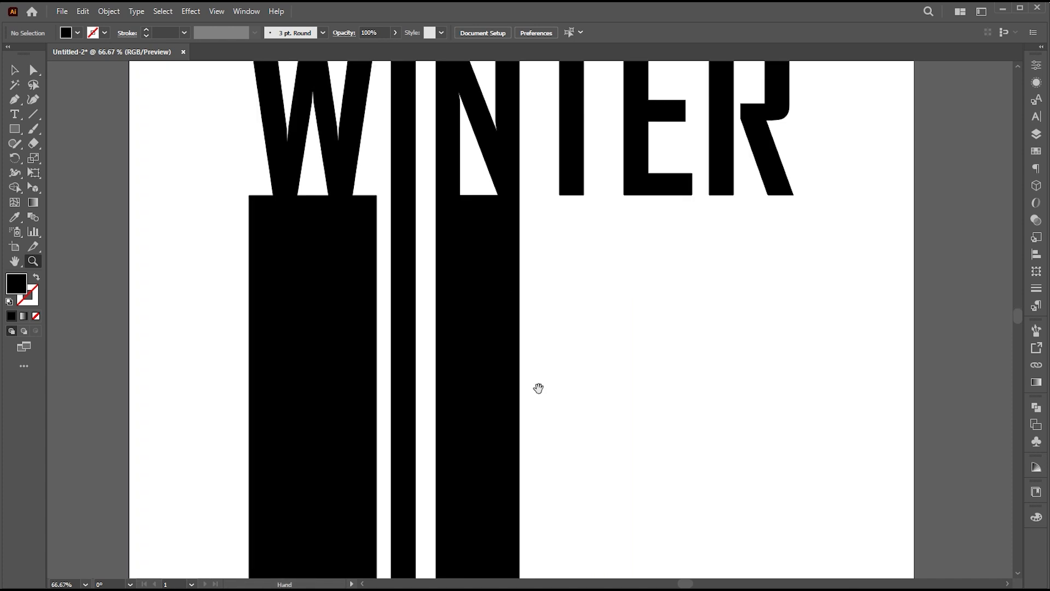
pyautogui.moveTo(539, 389); pyautogui.dragTo(536, 289)
pyautogui.moveTo(606, 318); pyautogui.dragTo(522, 317)
pyautogui.moveTo(587, 302); pyautogui.dragTo(588, 316)
pyautogui.press('v')
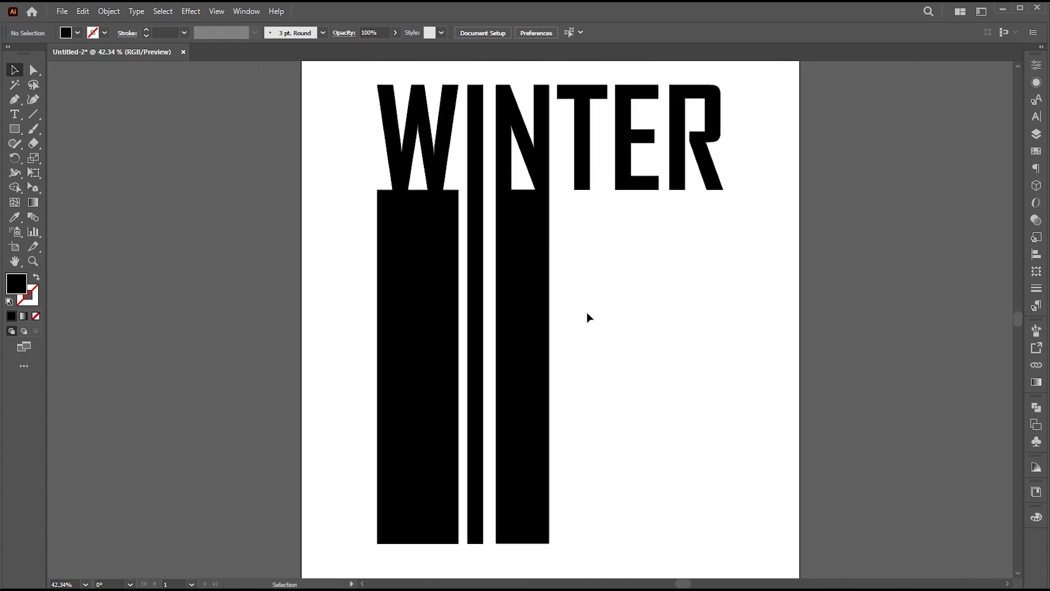
pyautogui.moveTo(525, 305); pyautogui.dragTo(594, 312)
pyautogui.moveTo(613, 367); pyautogui.dragTo(725, 371)
pyautogui.click(711, 383)
pyautogui.click(821, 387)
pyautogui.click(773, 310)
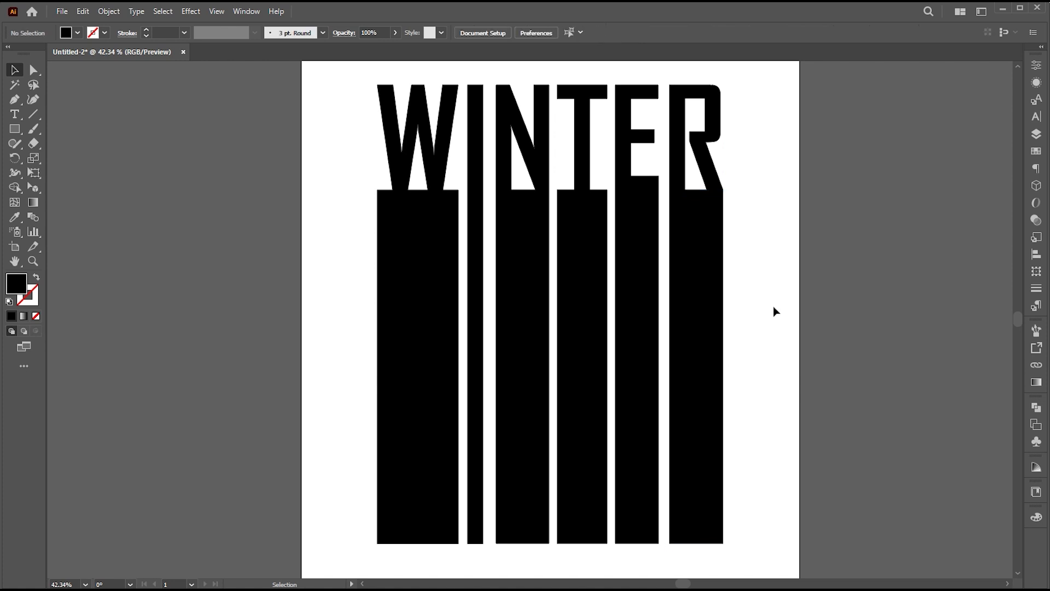
# - Raise the bottom edges of the I, N, T and E bars together so they are shorter than the W and R bars
pyautogui.press('z')
pyautogui.moveTo(611, 238); pyautogui.dragTo(622, 293)
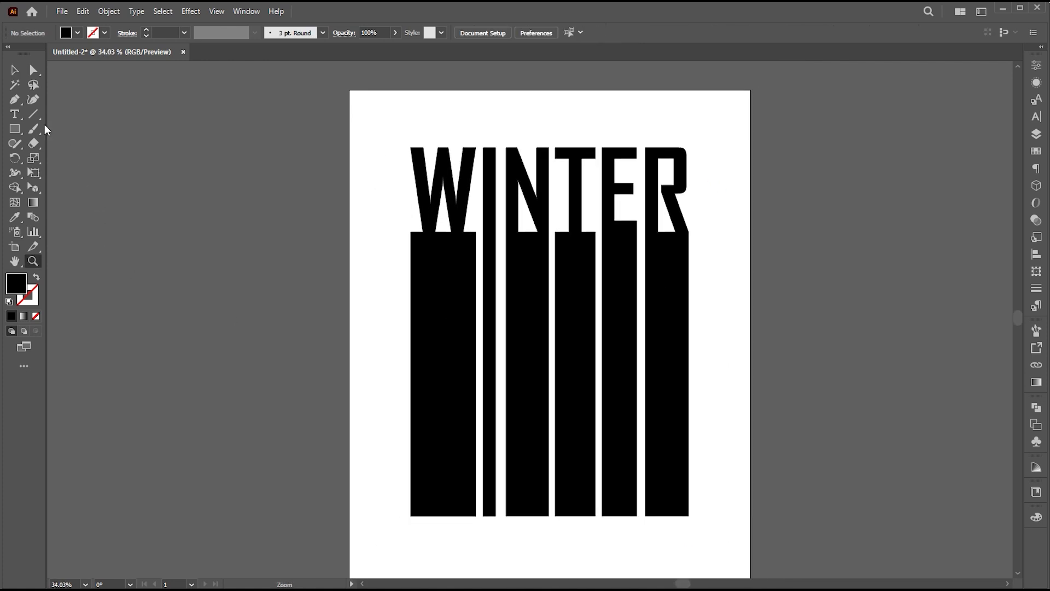
pyautogui.click(33, 71)
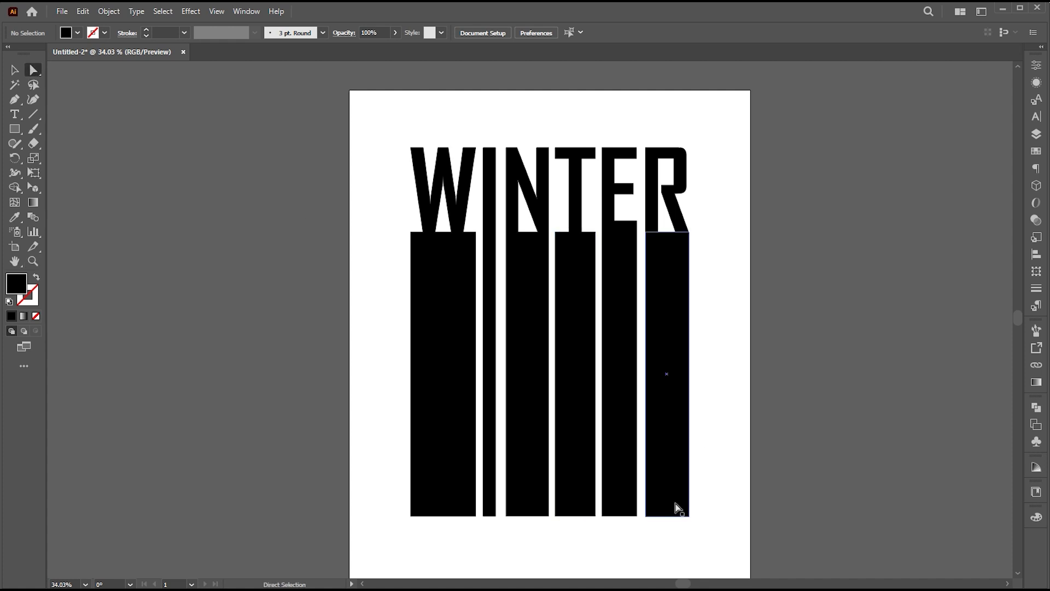
pyautogui.moveTo(642, 522); pyautogui.dragTo(483, 511)
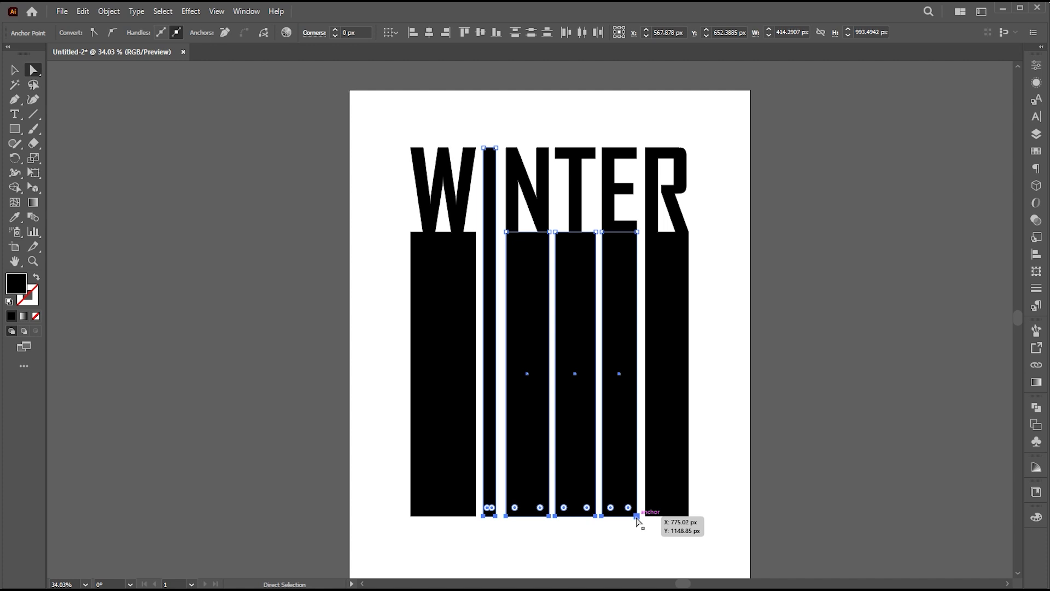
pyautogui.moveTo(637, 519); pyautogui.dragTo(634, 476)
pyautogui.press('v')
pyautogui.click(728, 474)
pyautogui.moveTo(743, 474); pyautogui.dragTo(729, 460)
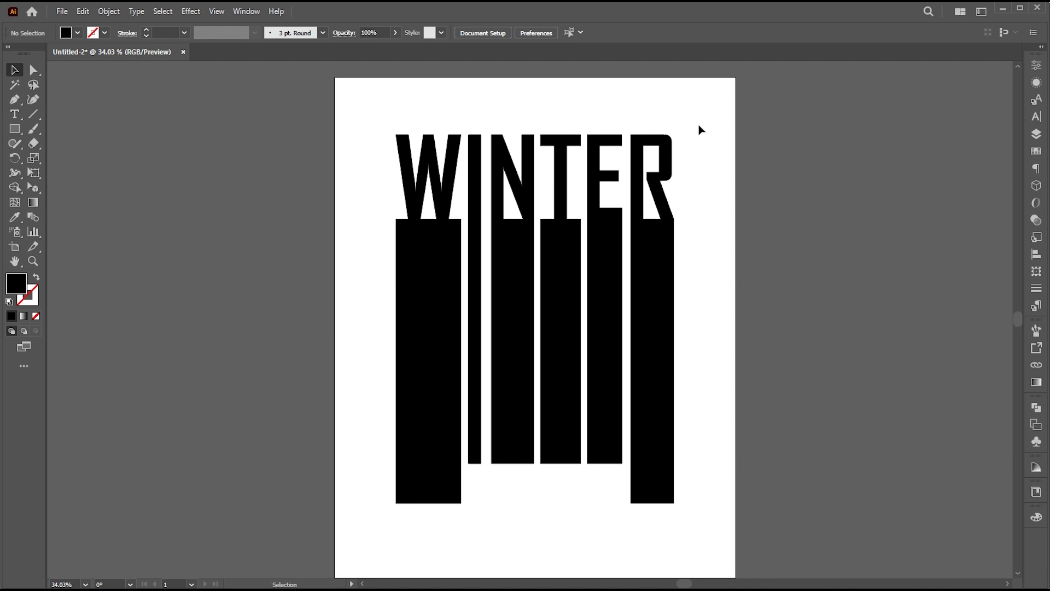
# - Unite all the letters and bars into merged shapes with the Pathfinder Unite operation
pyautogui.moveTo(700, 129); pyautogui.dragTo(373, 388)
pyautogui.click(1037, 410)
pyautogui.click(1039, 414)
pyautogui.click(258, 12)
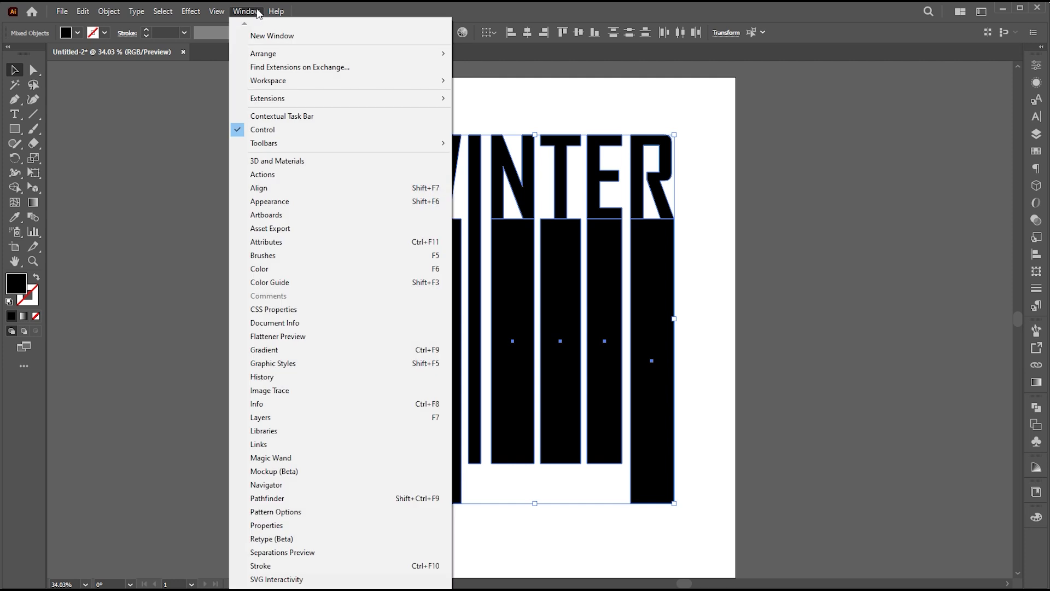
pyautogui.click(271, 498)
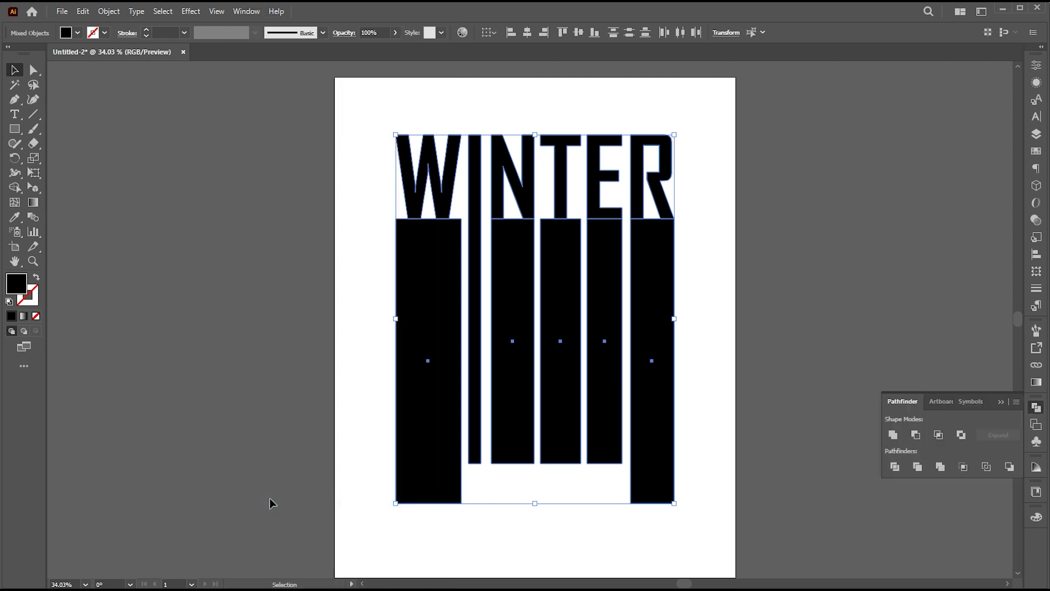
pyautogui.click(893, 435)
pyautogui.click(1001, 401)
pyautogui.click(957, 397)
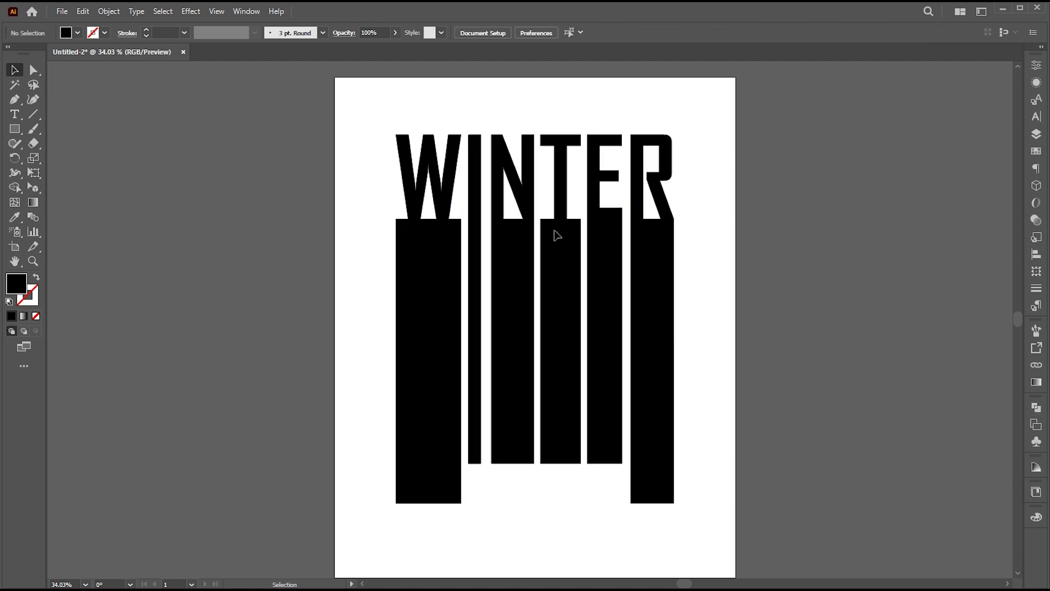
# - Make a compound path from the united WINTER artwork
pyautogui.click(459, 163)
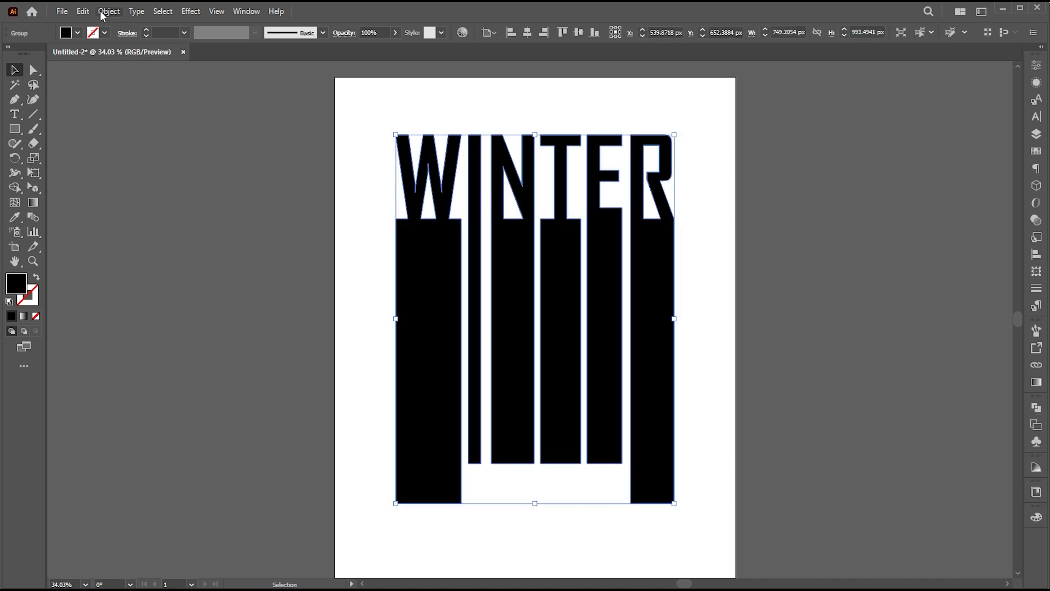
pyautogui.click(109, 11)
pyautogui.moveTo(176, 495)
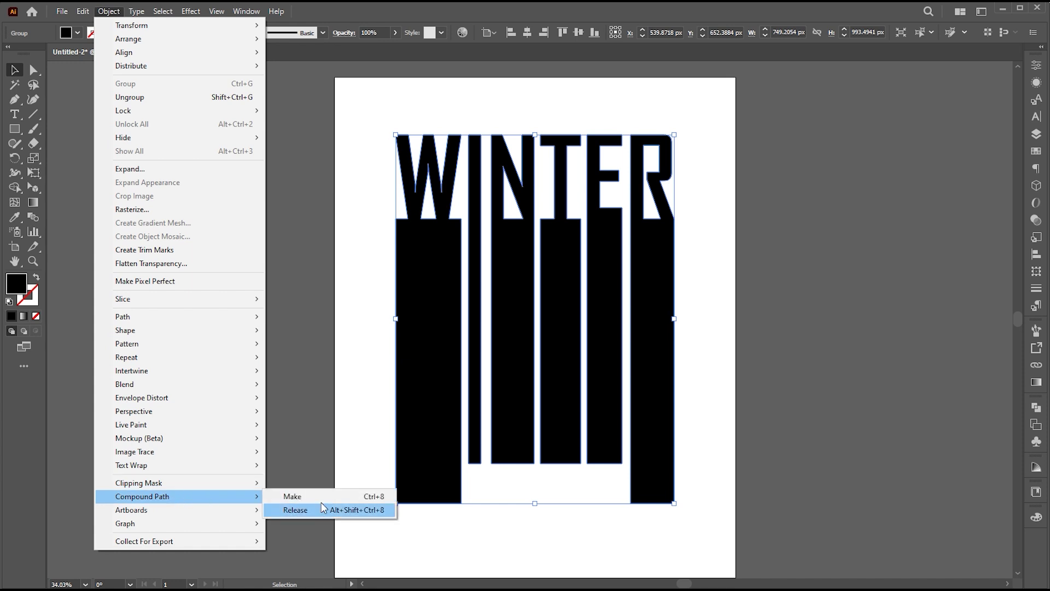
pyautogui.click(382, 500)
pyautogui.click(677, 286)
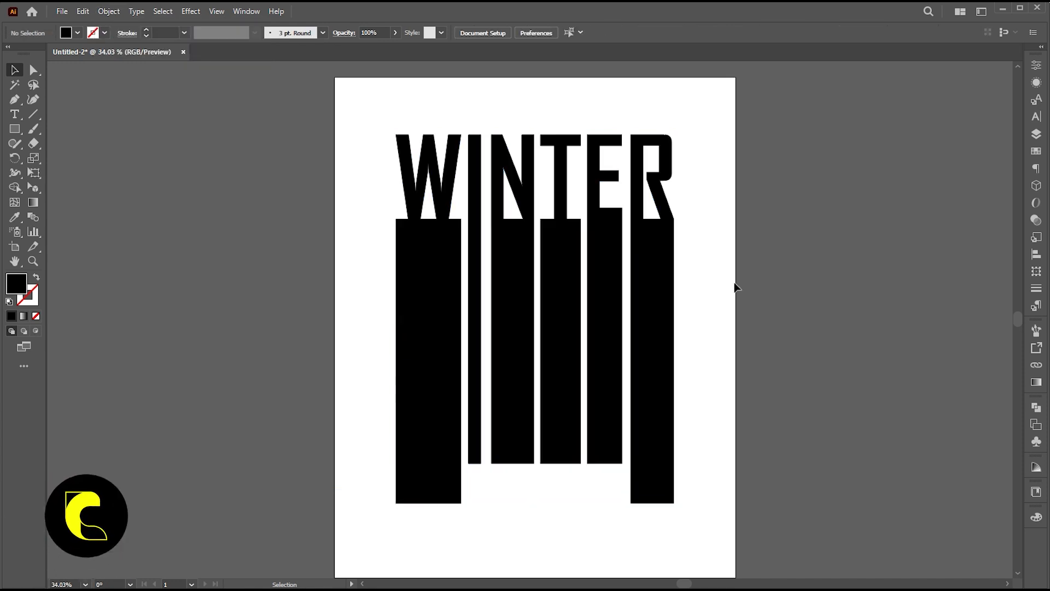
# - Place the empty-road-landscape-night image at about 1843 × 1053 px and centre it over the WINTER artwork
pyautogui.click(61, 18)
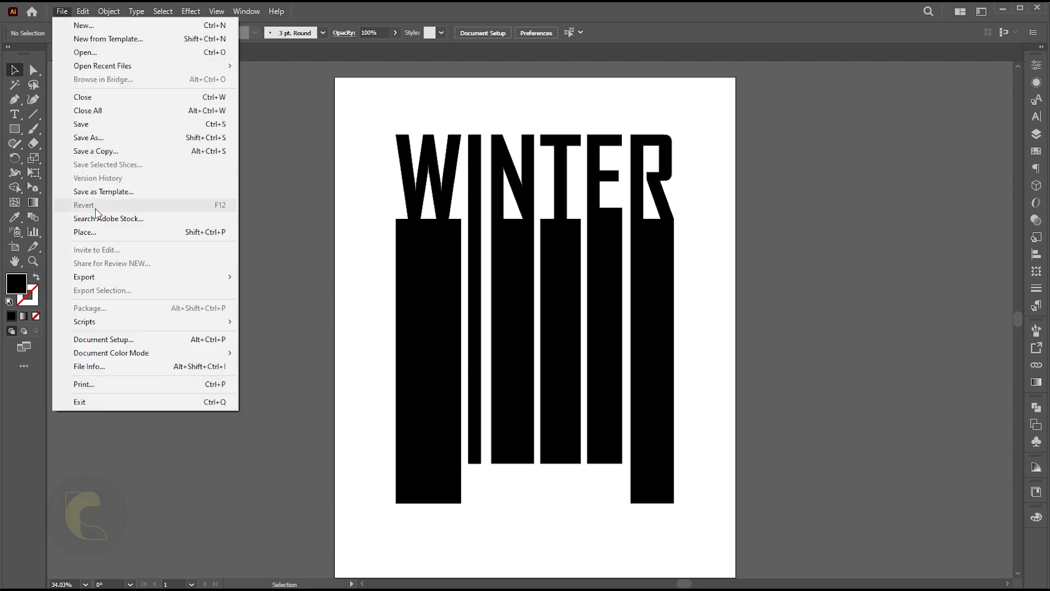
pyautogui.click(98, 234)
pyautogui.click(160, 105)
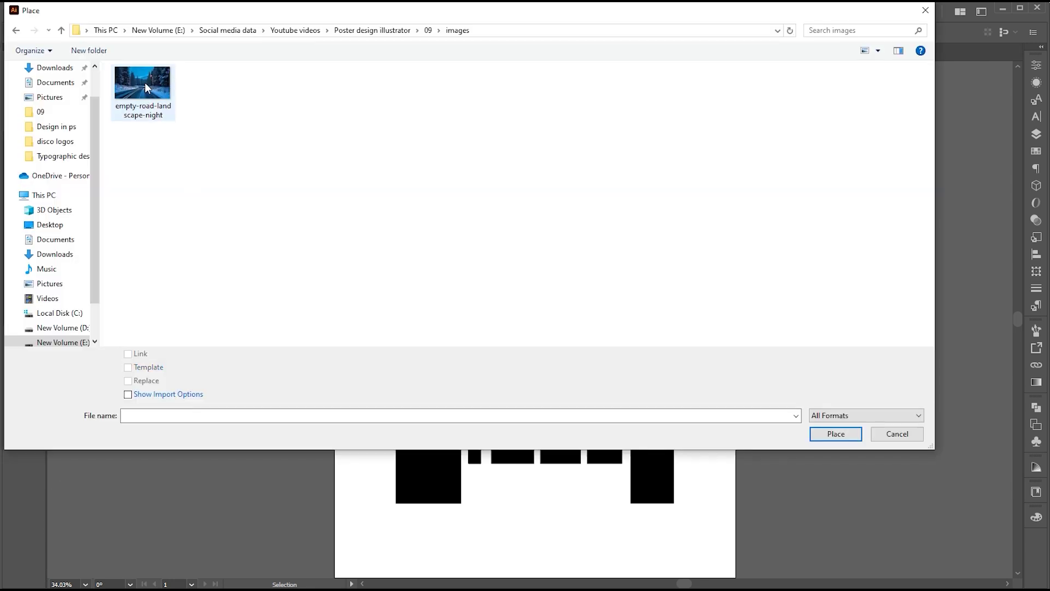
pyautogui.click(848, 436)
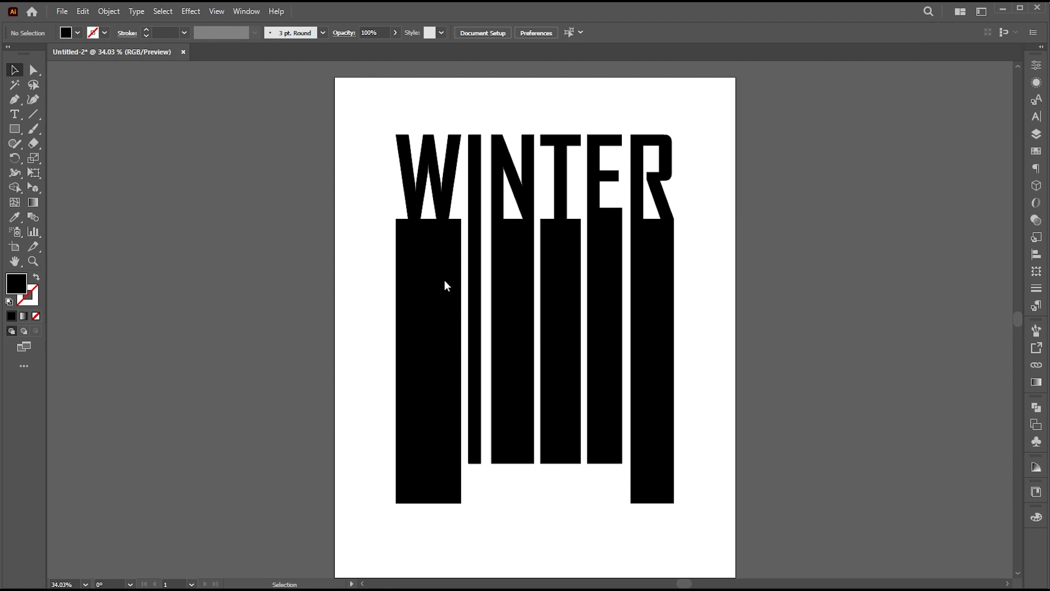
pyautogui.moveTo(232, 117); pyautogui.dragTo(917, 547)
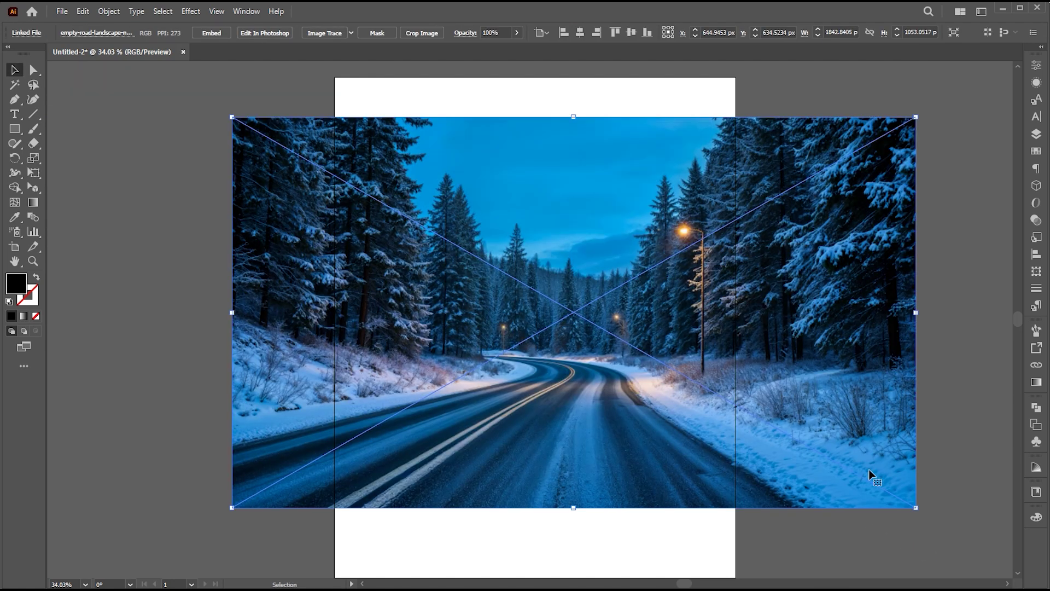
pyautogui.moveTo(761, 360); pyautogui.dragTo(713, 360)
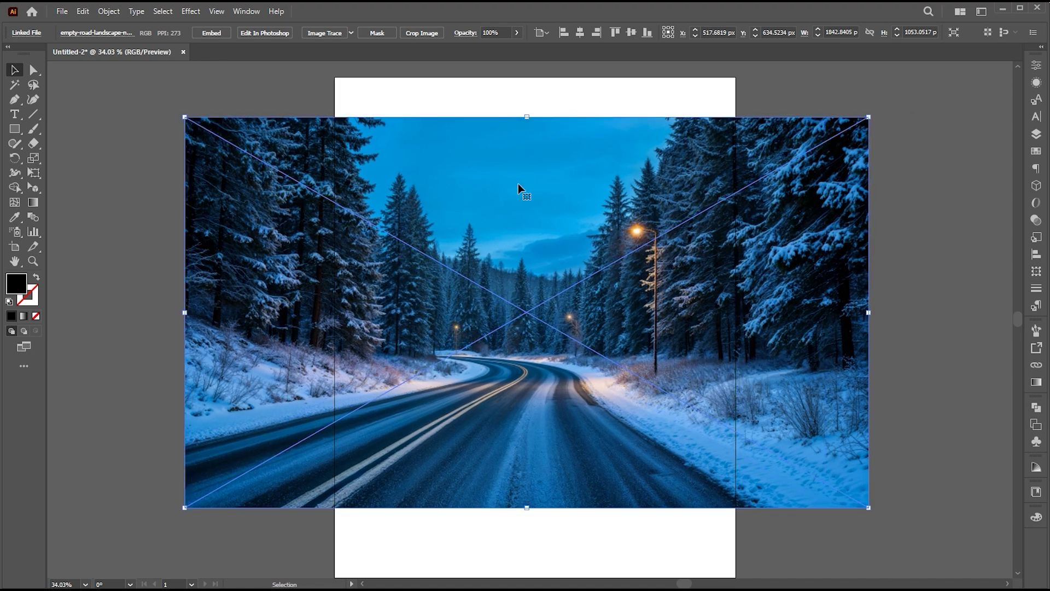
# - Send the placed road image to the back, behind the WINTER artwork
pyautogui.rightClick(487, 131)
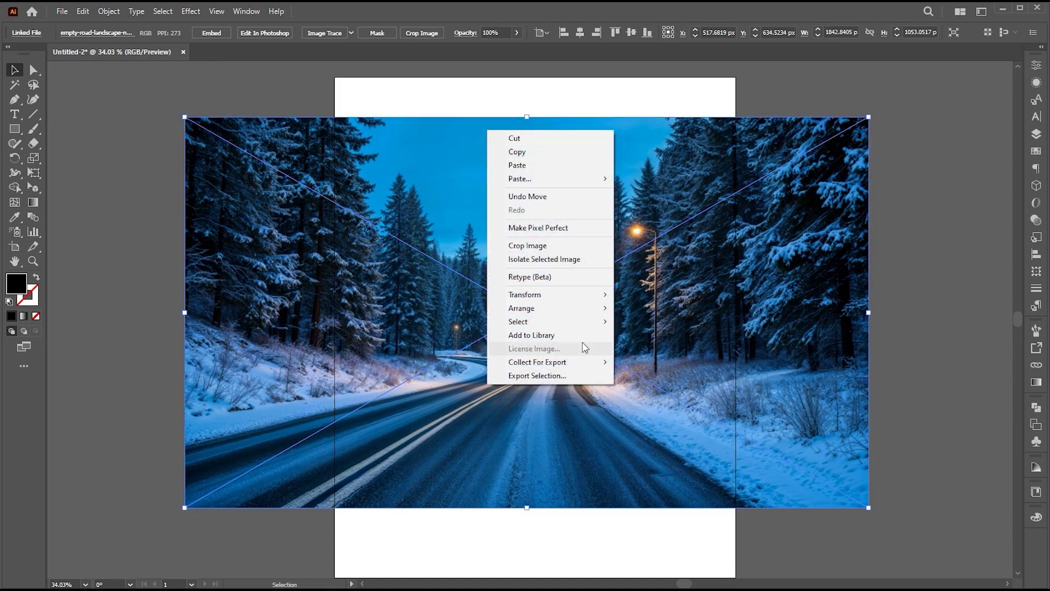
pyautogui.moveTo(574, 308)
pyautogui.click(656, 348)
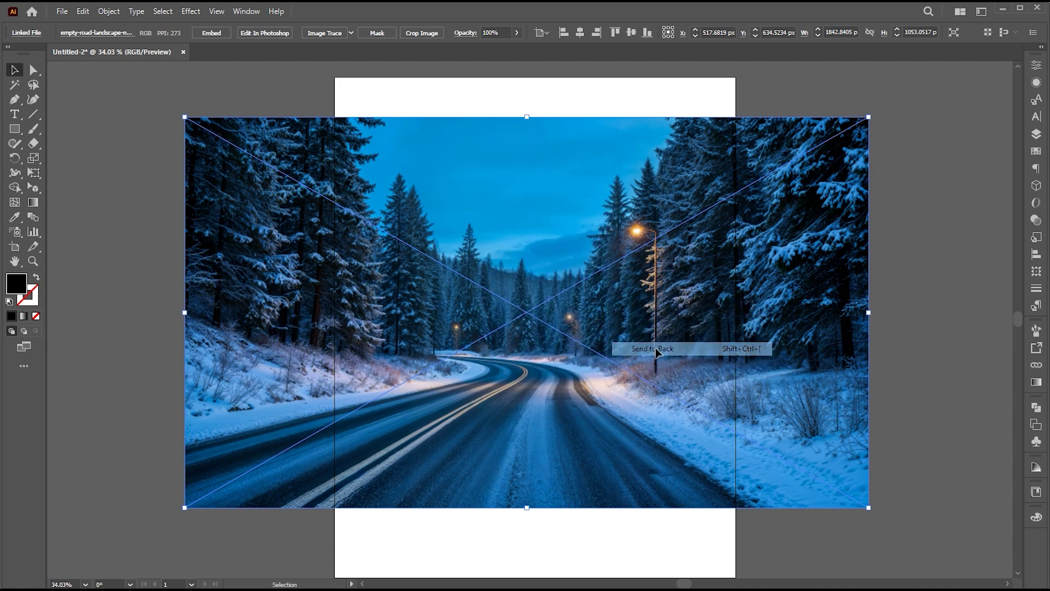
# - Make a clipping mask from the WINTER compound path and the road image
pyautogui.hotkey('ctrl', 'a')
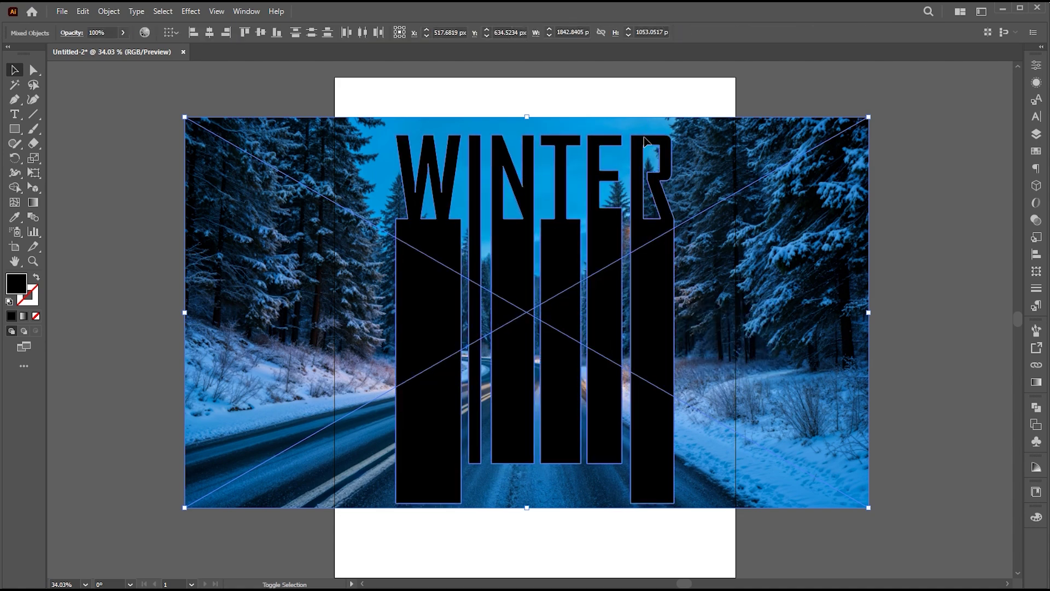
pyautogui.click(116, 15)
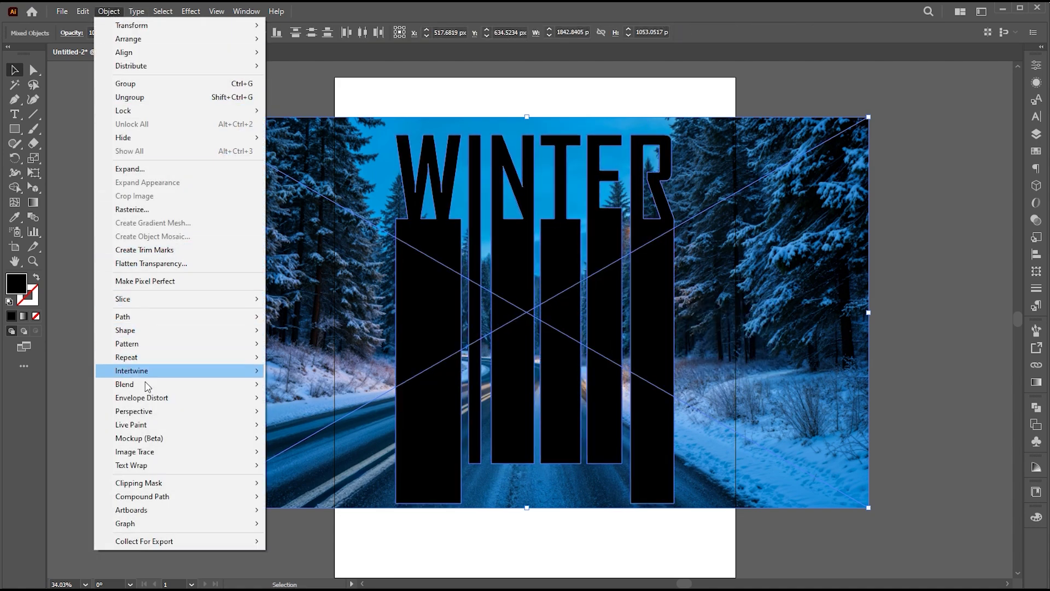
pyautogui.moveTo(227, 482)
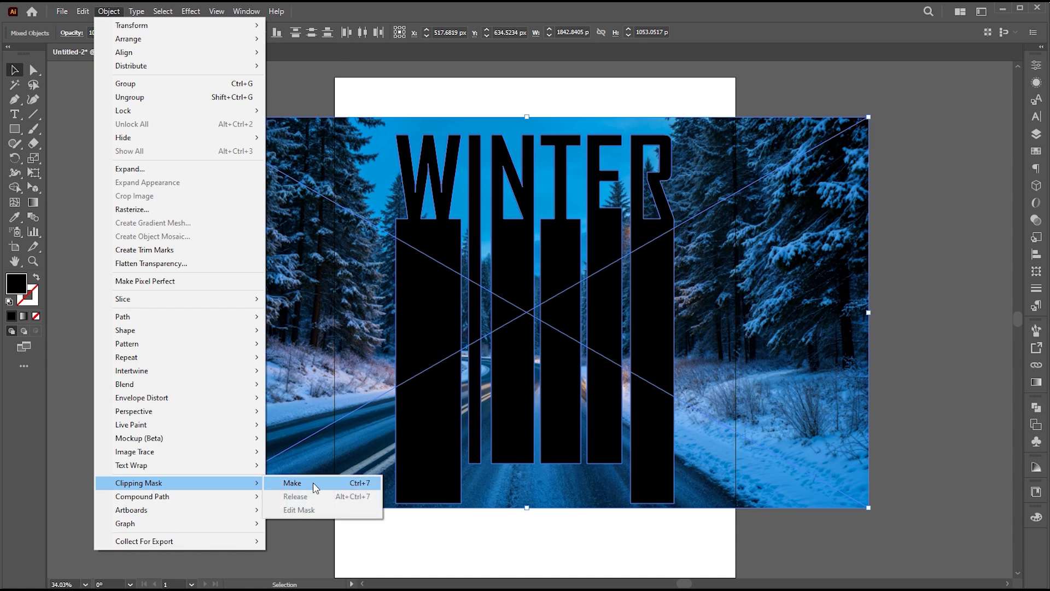
pyautogui.click(315, 483)
pyautogui.click(822, 294)
# - Shift the road image inside the clipping mask slightly right and up
pyautogui.press('a')
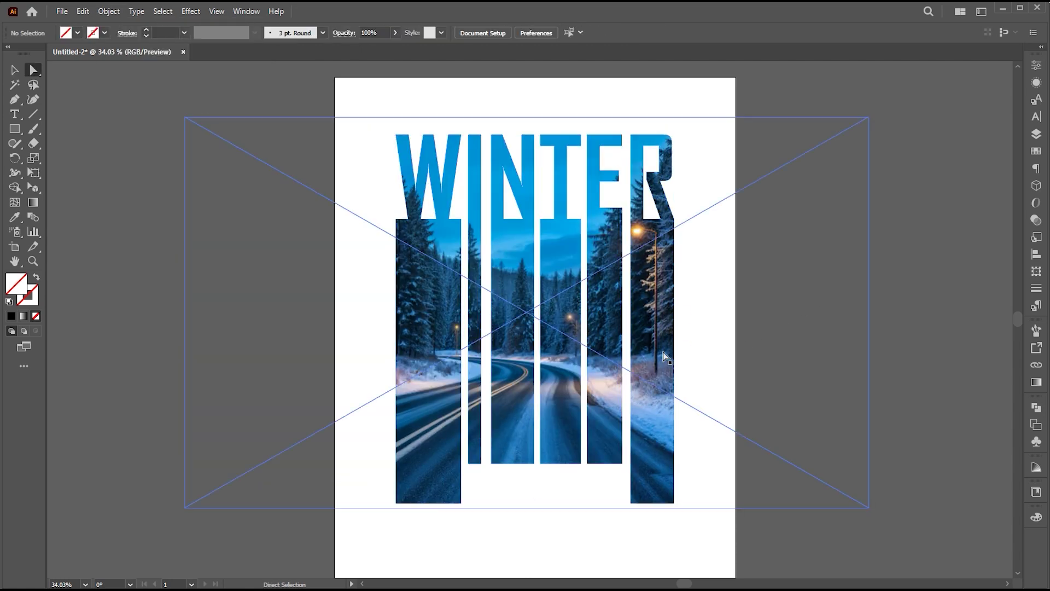
pyautogui.click(662, 356)
pyautogui.press('v')
pyautogui.moveTo(647, 349); pyautogui.dragTo(658, 345)
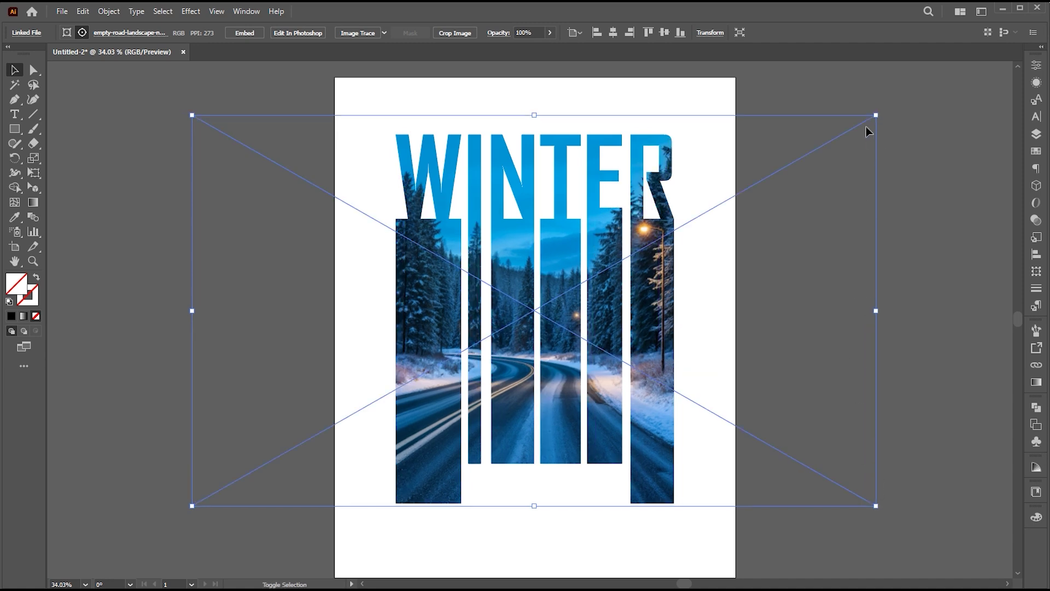
# - Enlarge the road image slightly inside the clipping mask and shift it a little to the left
pyautogui.moveTo(878, 115); pyautogui.dragTo(911, 97)
pyautogui.press('a')
pyautogui.click(711, 290)
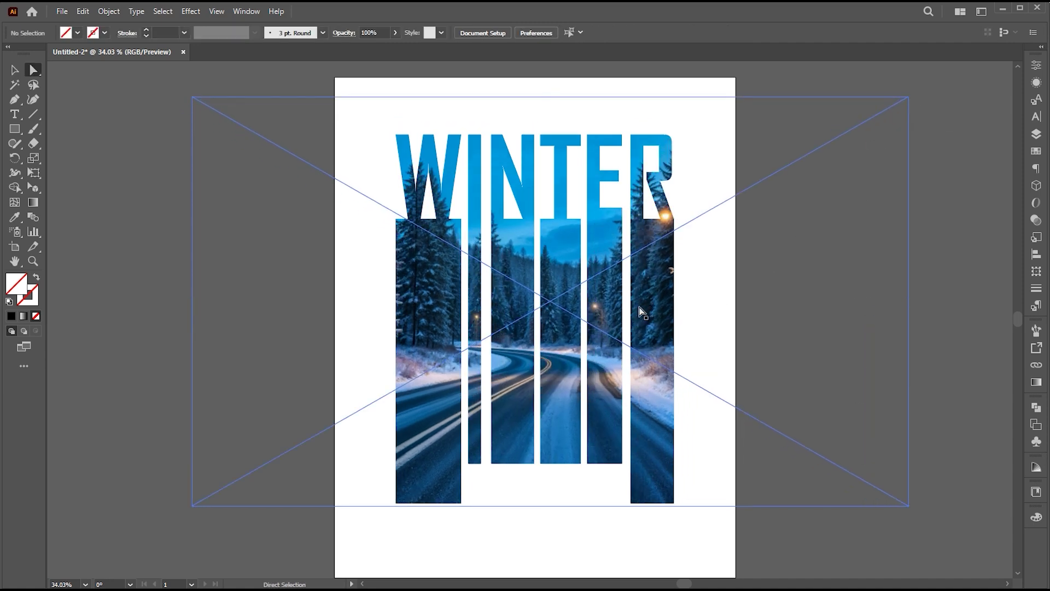
pyautogui.moveTo(655, 311); pyautogui.dragTo(648, 312)
pyautogui.click(932, 268)
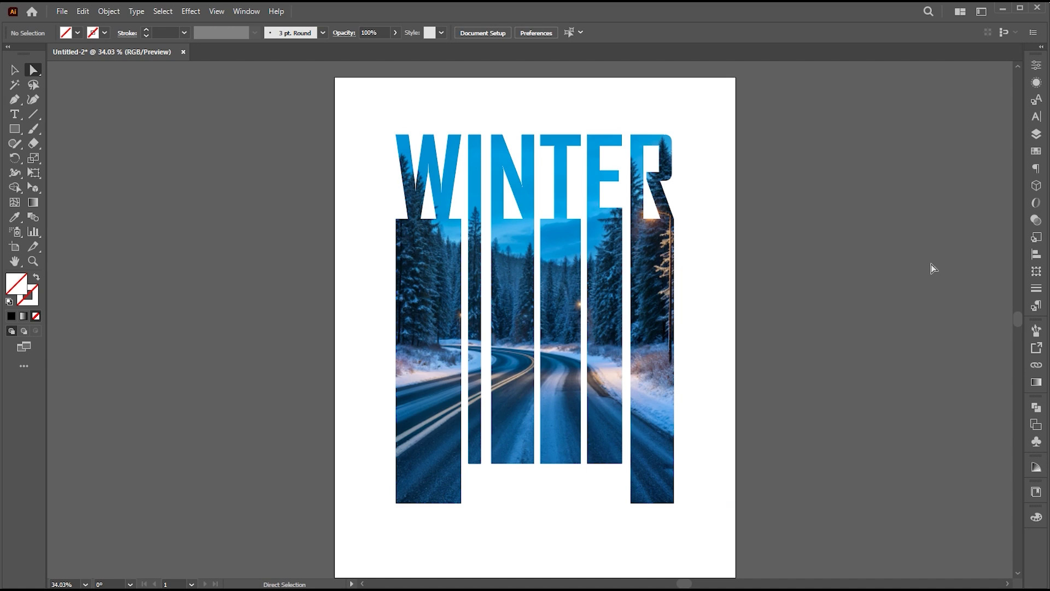
pyautogui.press('v')
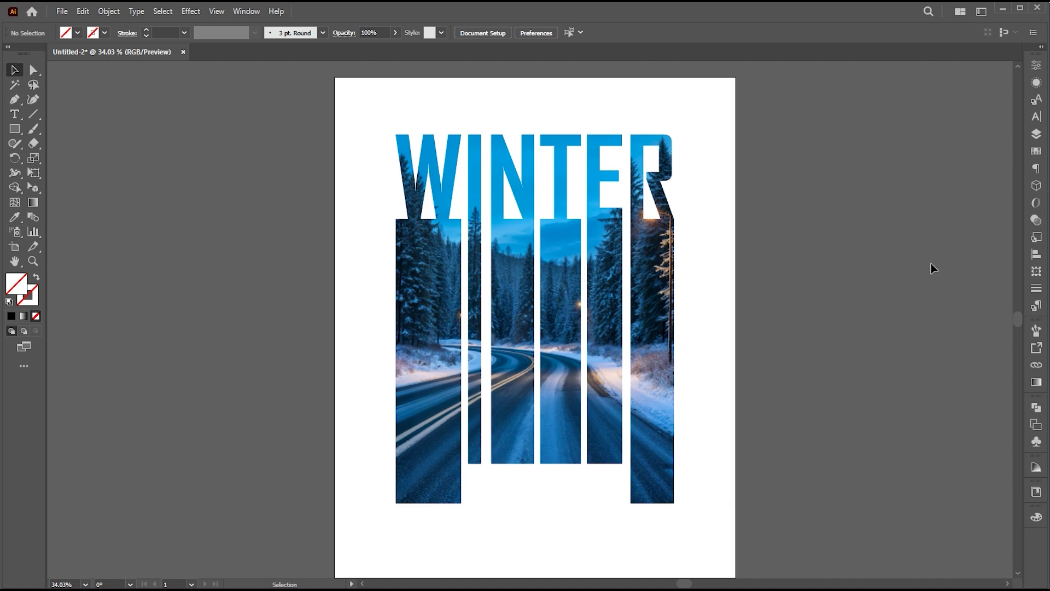
# - Draw a rectangle about 828 × 314 px over the lower letter bars and fill it with a vertical gradient from white down to black
pyautogui.click(11, 131)
pyautogui.moveTo(381, 393); pyautogui.dragTo(688, 509)
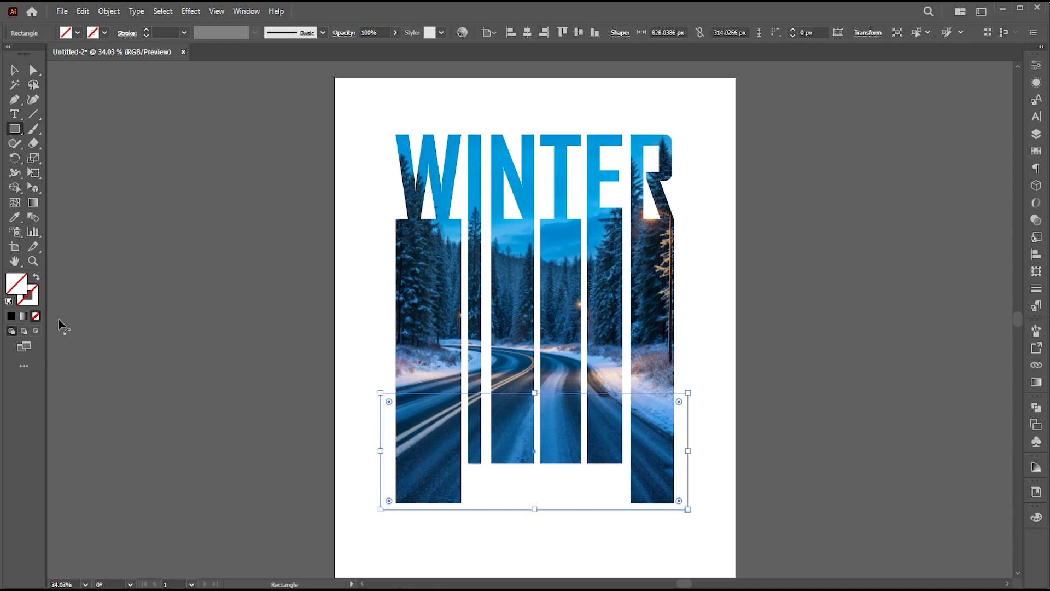
pyautogui.click(1036, 383)
pyautogui.click(895, 354)
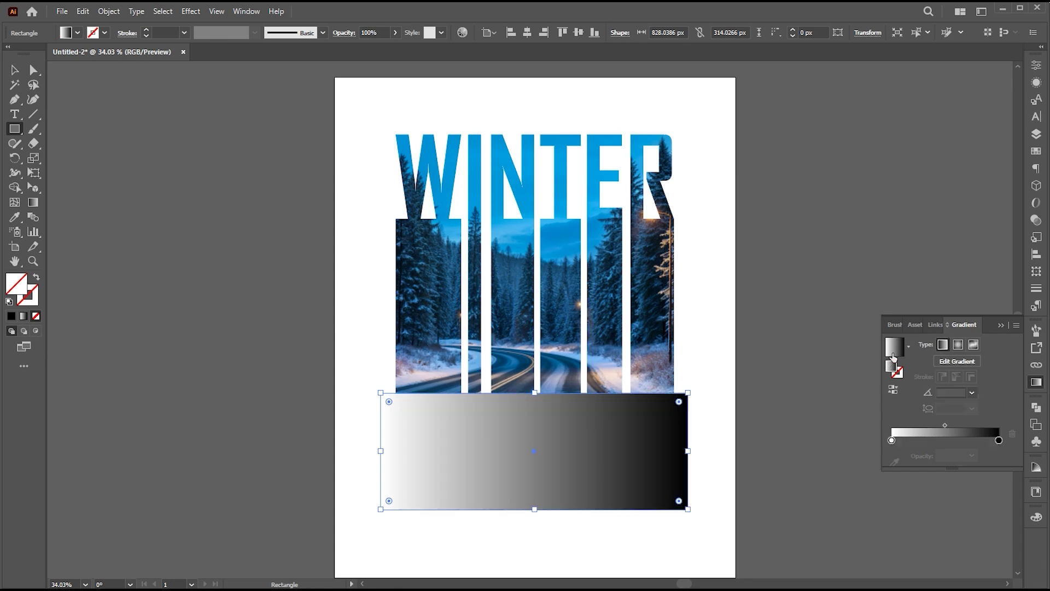
pyautogui.click(1004, 323)
pyautogui.press('g')
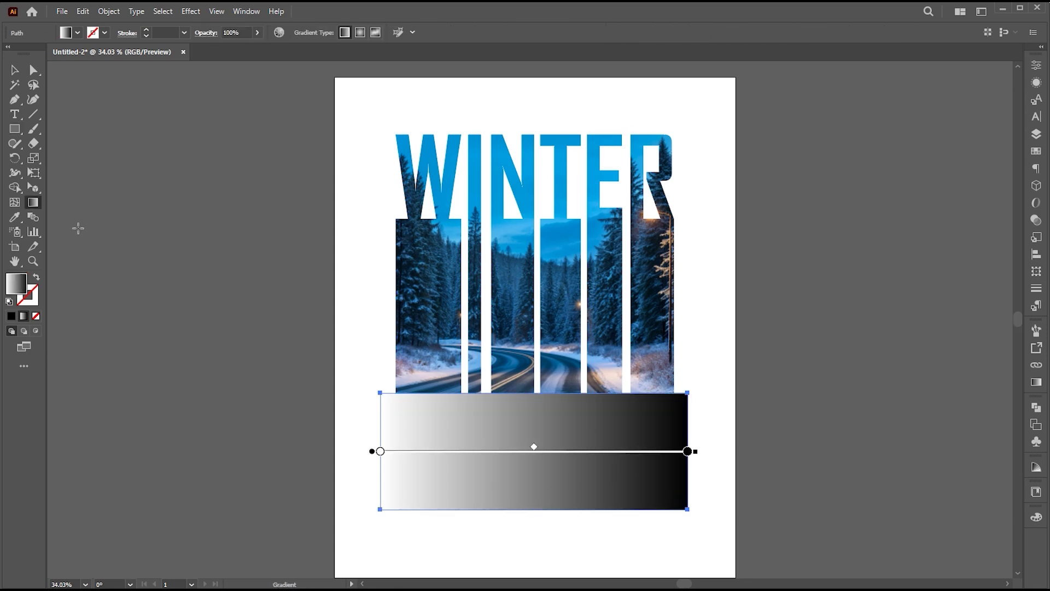
pyautogui.moveTo(591, 396); pyautogui.dragTo(593, 481)
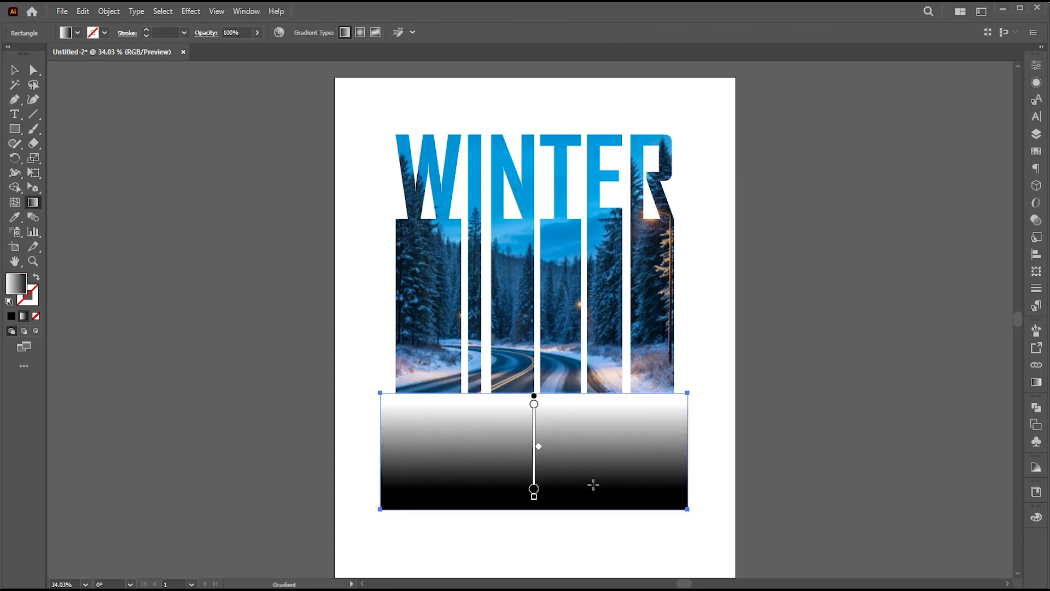
# - Set the gradient rectangle's blending mode to Multiply
pyautogui.press('v')
pyautogui.click(1036, 221)
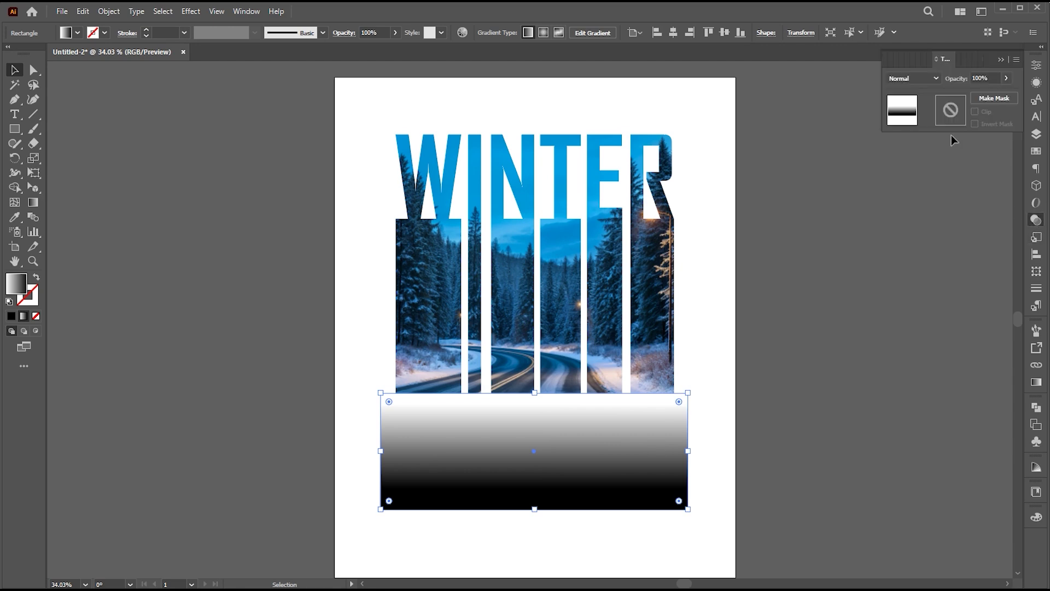
pyautogui.click(900, 79)
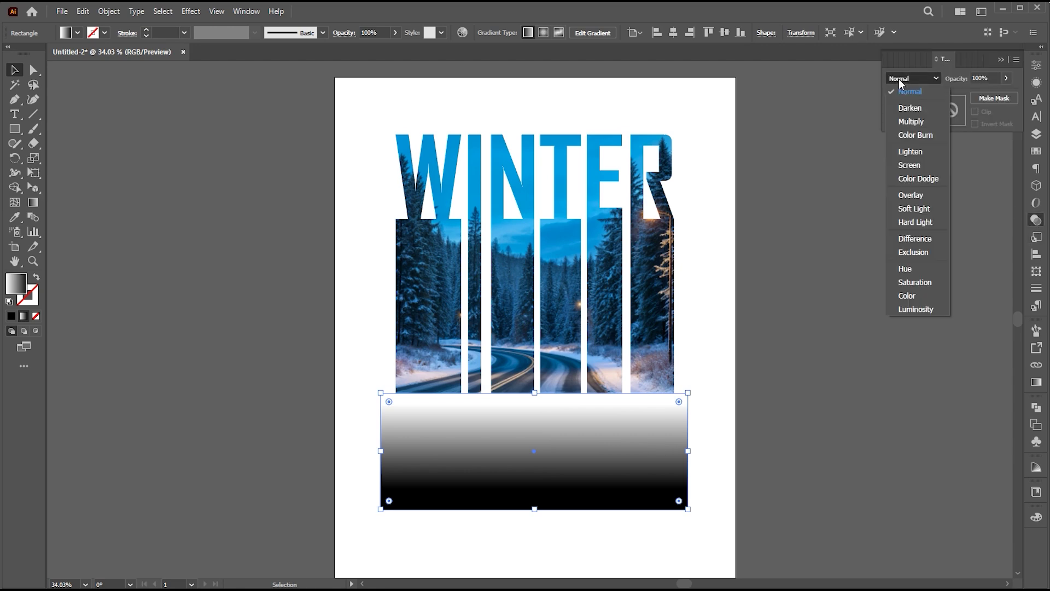
pyautogui.click(914, 120)
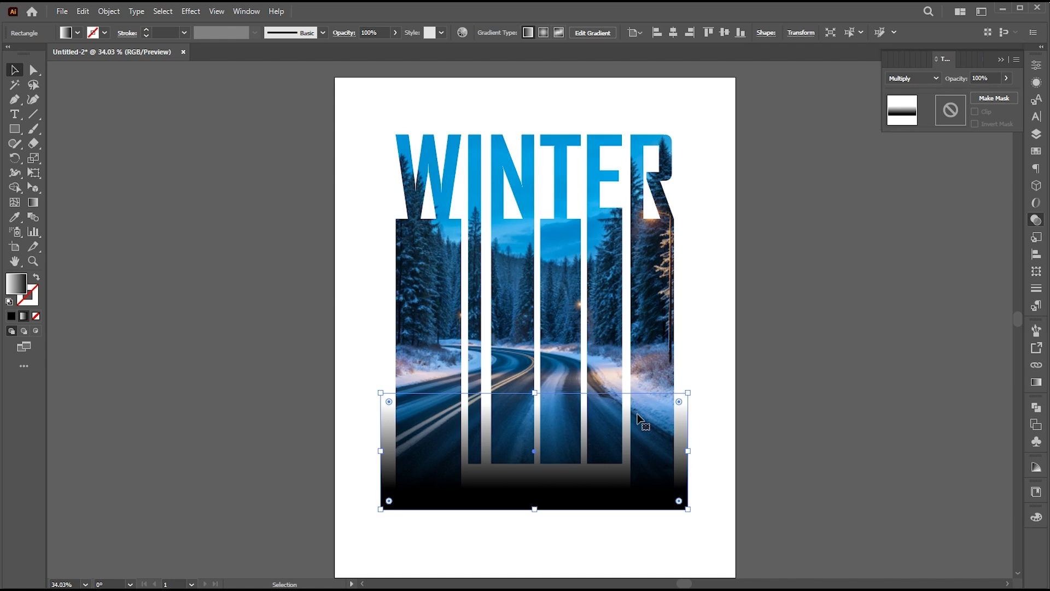
# - Cut the gradient rectangle and paste it in front inside the isolated WINTER clip group
pyautogui.click(82, 11)
pyautogui.click(101, 57)
pyautogui.click(517, 279)
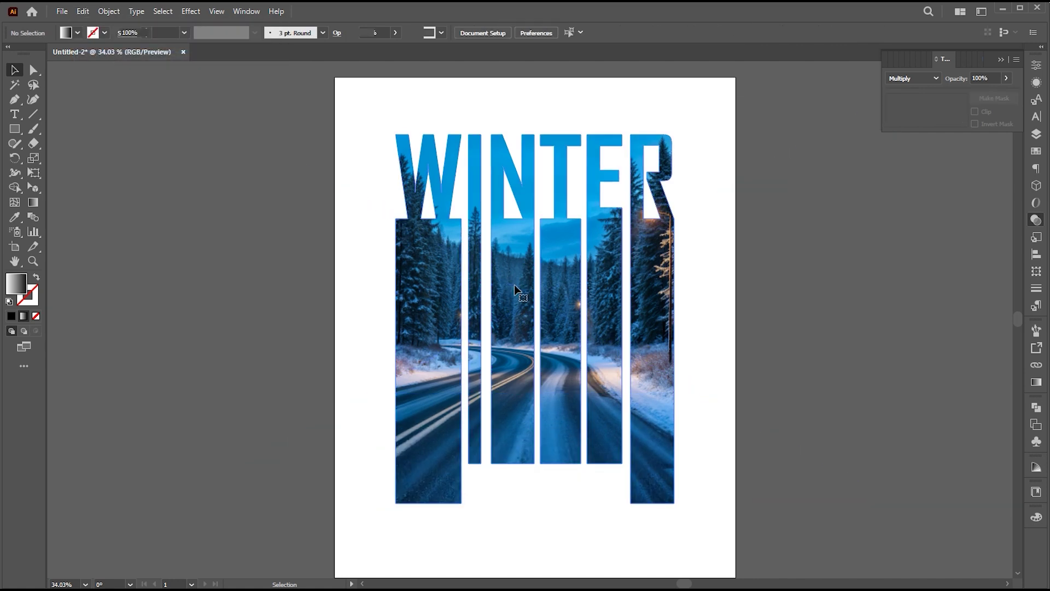
pyautogui.doubleClick(516, 289)
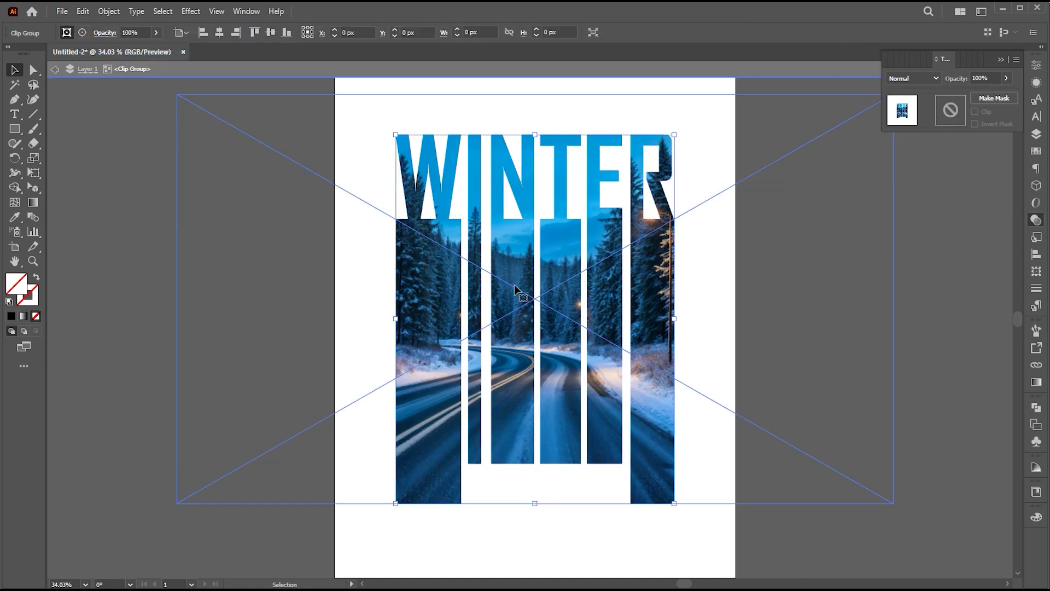
pyautogui.hotkey('ctrl', 'shift', 'a')
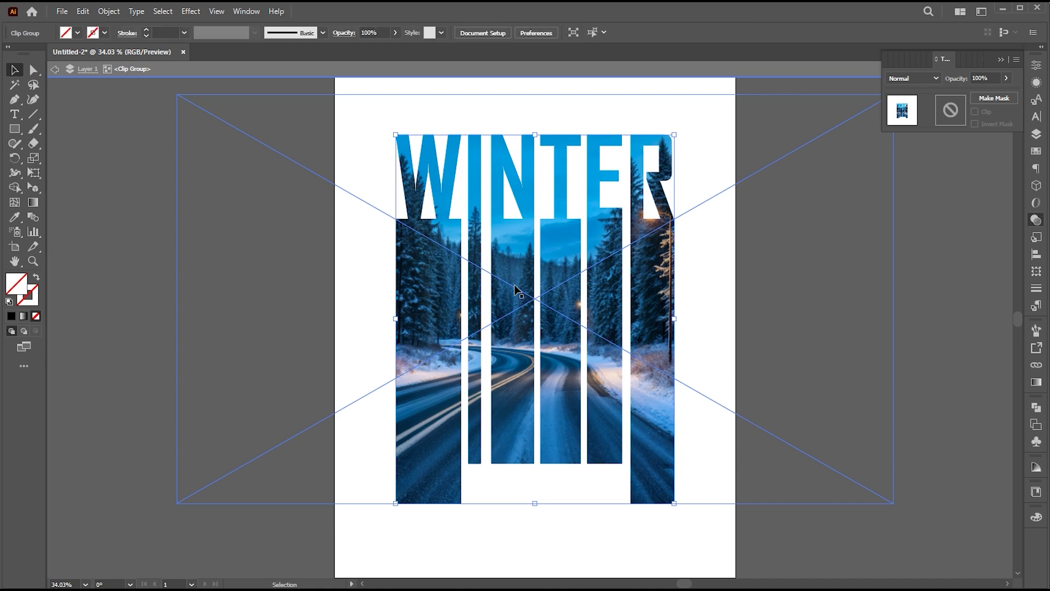
pyautogui.click(83, 11)
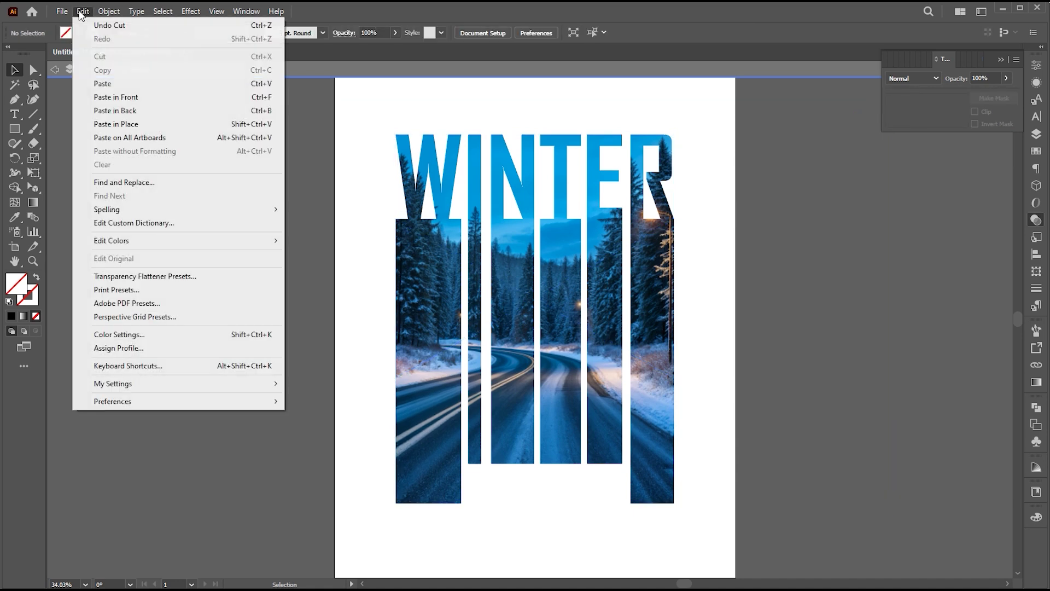
pyautogui.click(114, 99)
pyautogui.click(811, 386)
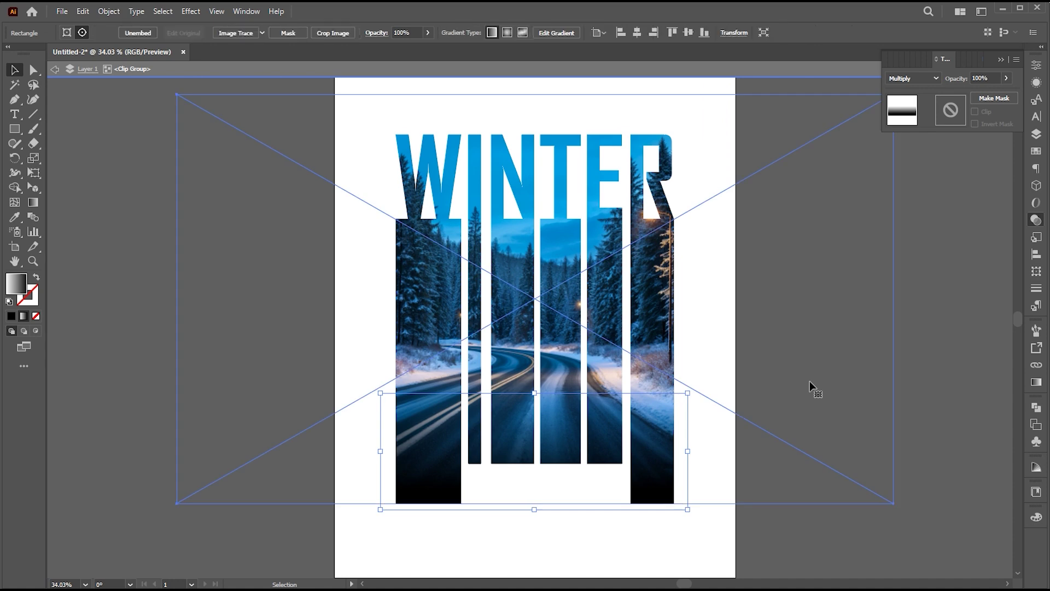
# - Move the gradient rectangle straight down about 33 px inside the clip group and leave isolation mode
pyautogui.click(966, 458)
pyautogui.press('a')
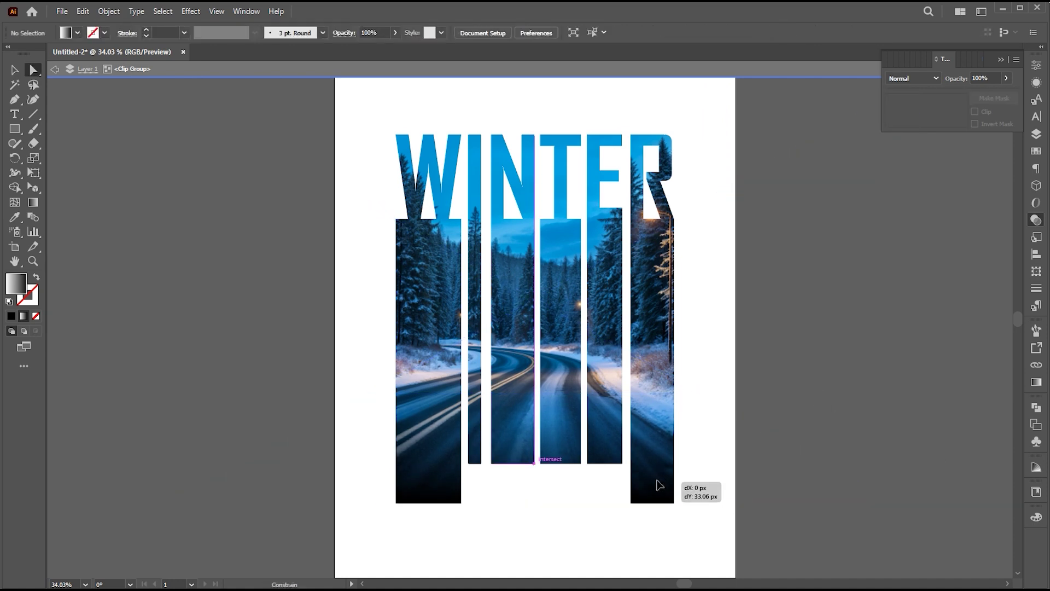
pyautogui.click(659, 480)
pyautogui.click(865, 457)
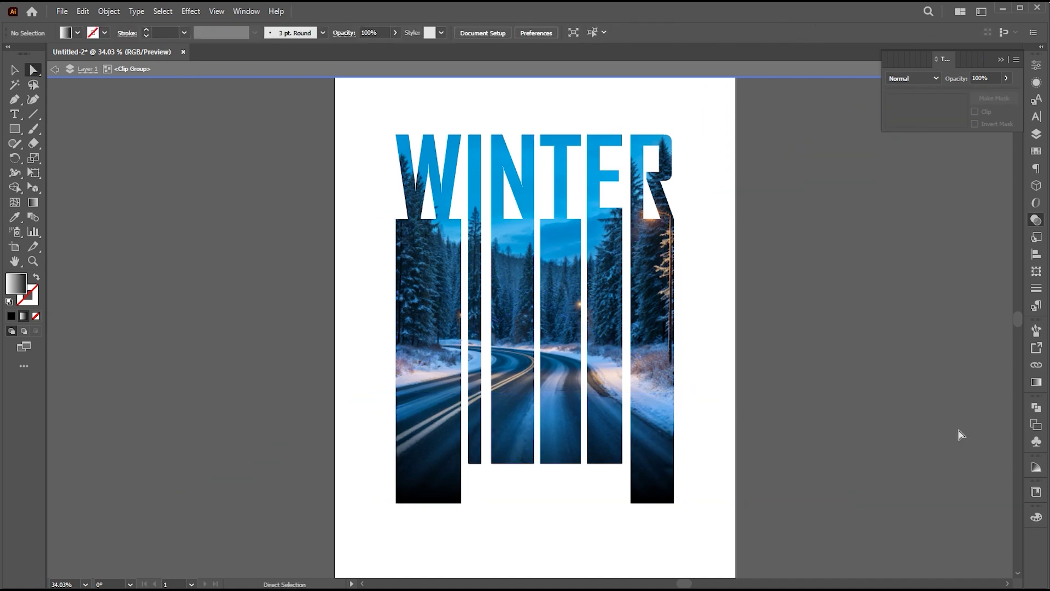
pyautogui.press('v')
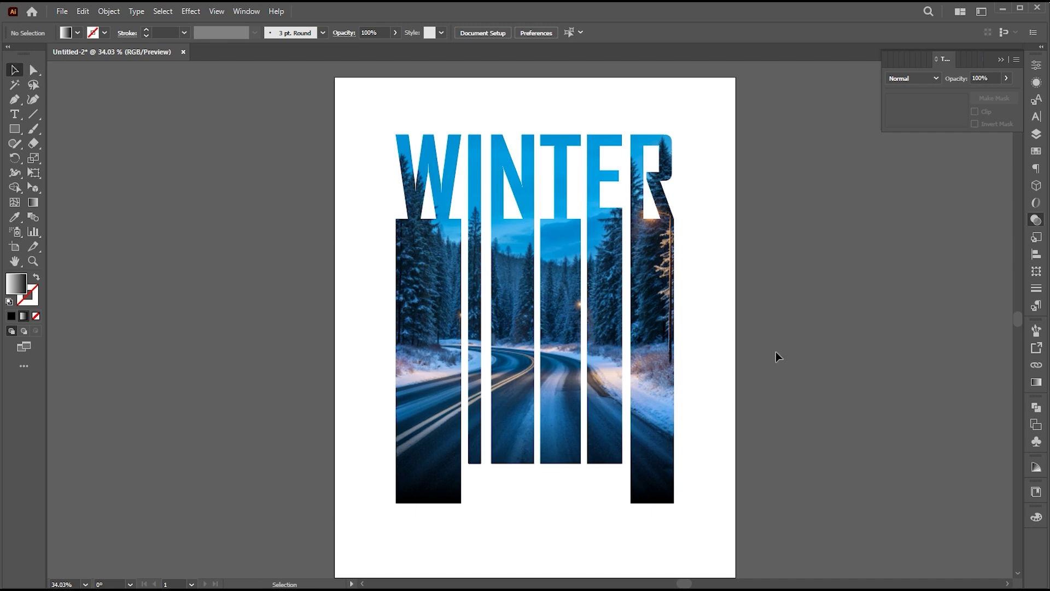
# - Add the text Hello above the WINTER lettering and set its font to Journey to Thailand
pyautogui.press('t')
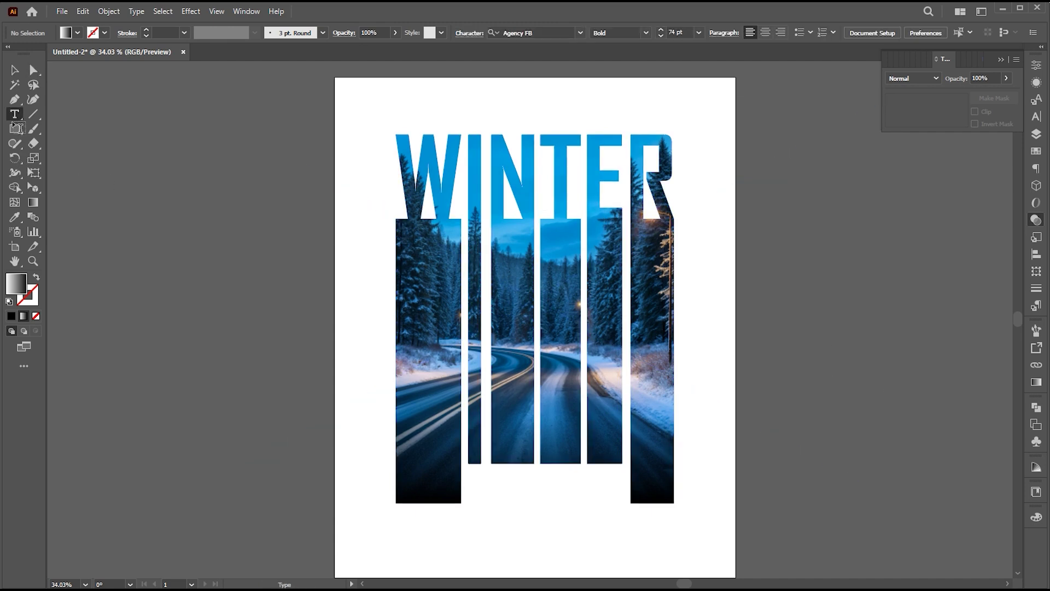
pyautogui.click(481, 104)
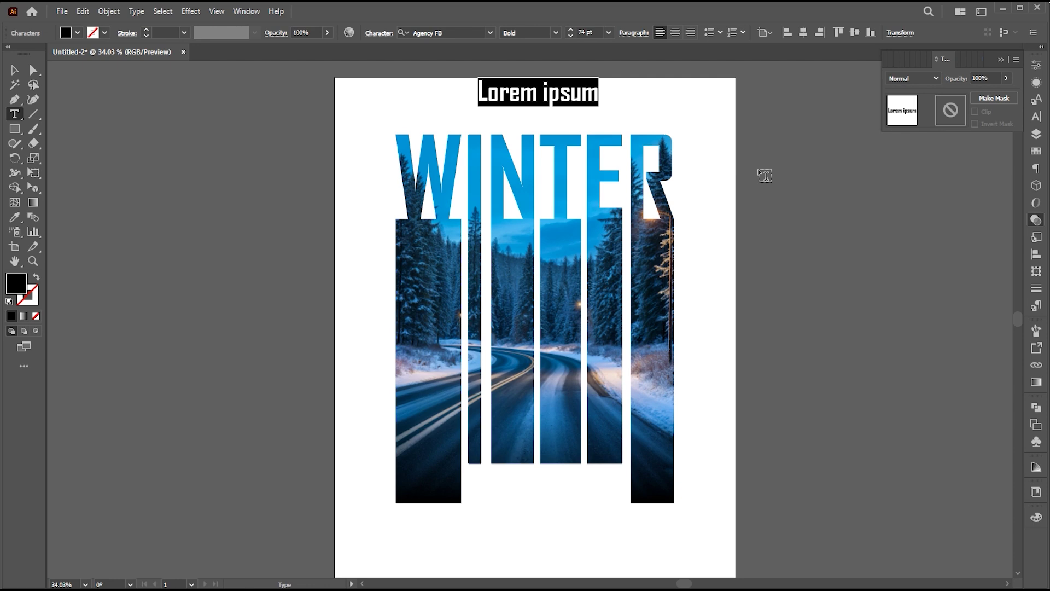
pyautogui.write('Hello')
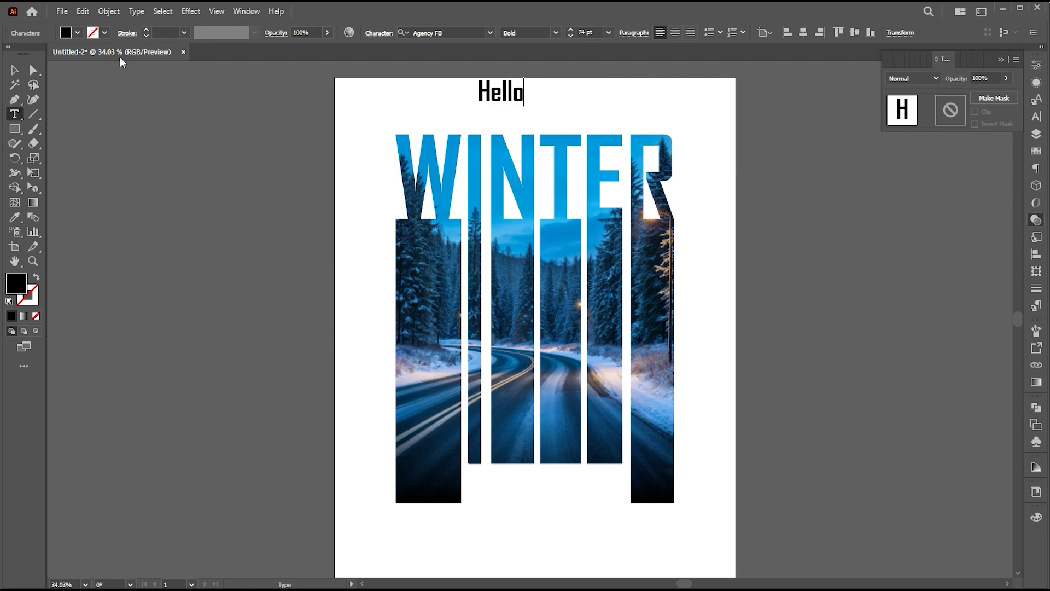
pyautogui.click(15, 70)
pyautogui.click(440, 31)
pyautogui.write('jour')
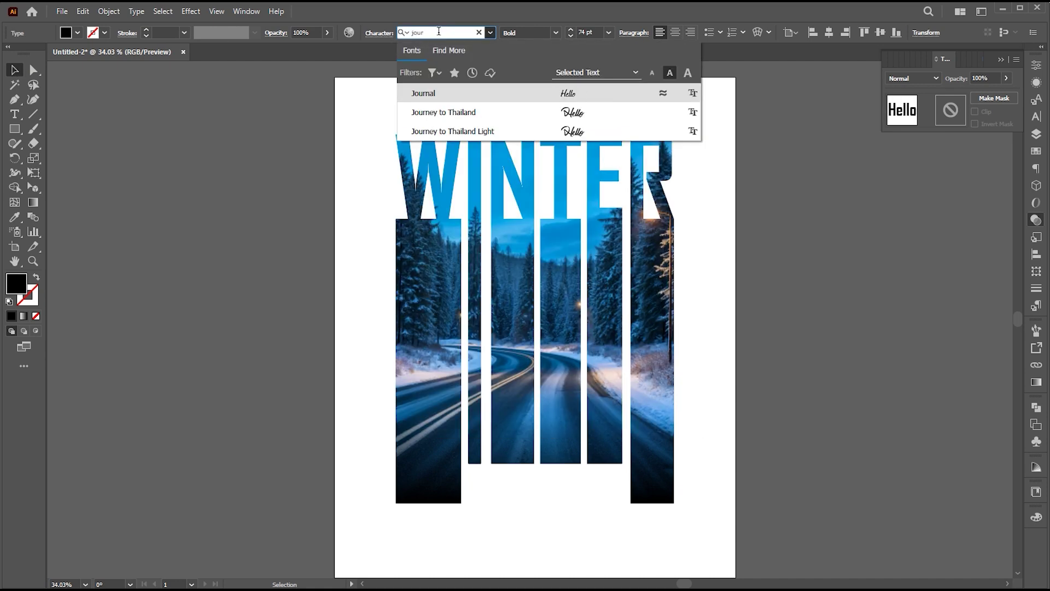
pyautogui.click(572, 116)
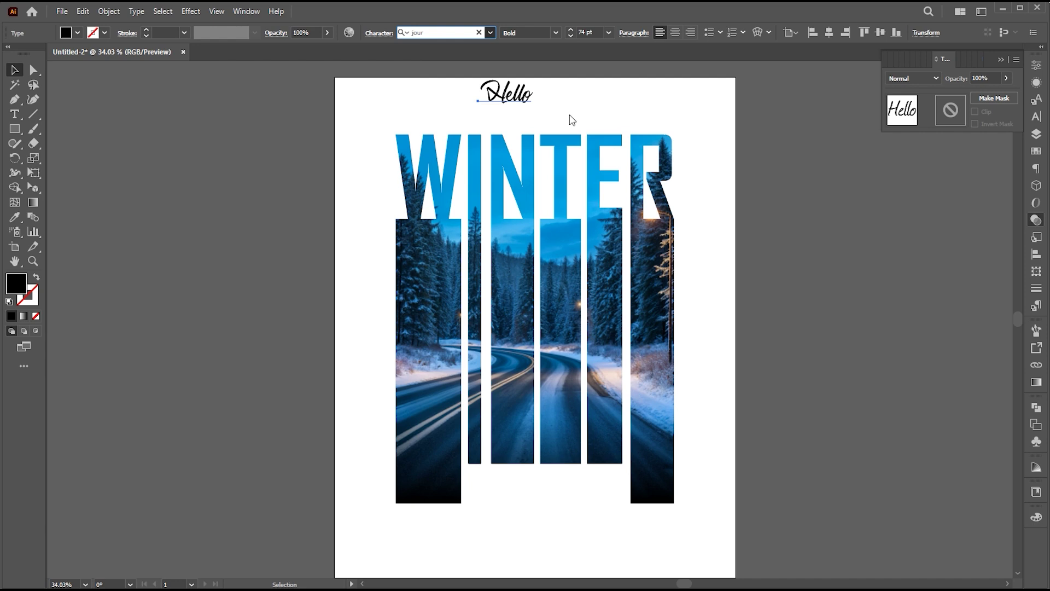
# - Enlarge the Hello text to about 121 pt and centre it horizontally just above the WINTER lettering
pyautogui.moveTo(542, 114)
pyautogui.mouseDown()
pyautogui.moveTo(565, 123)
pyautogui.moveTo(531, 108)
pyautogui.moveTo(551, 130)
pyautogui.mouseUp()
pyautogui.click(831, 32)
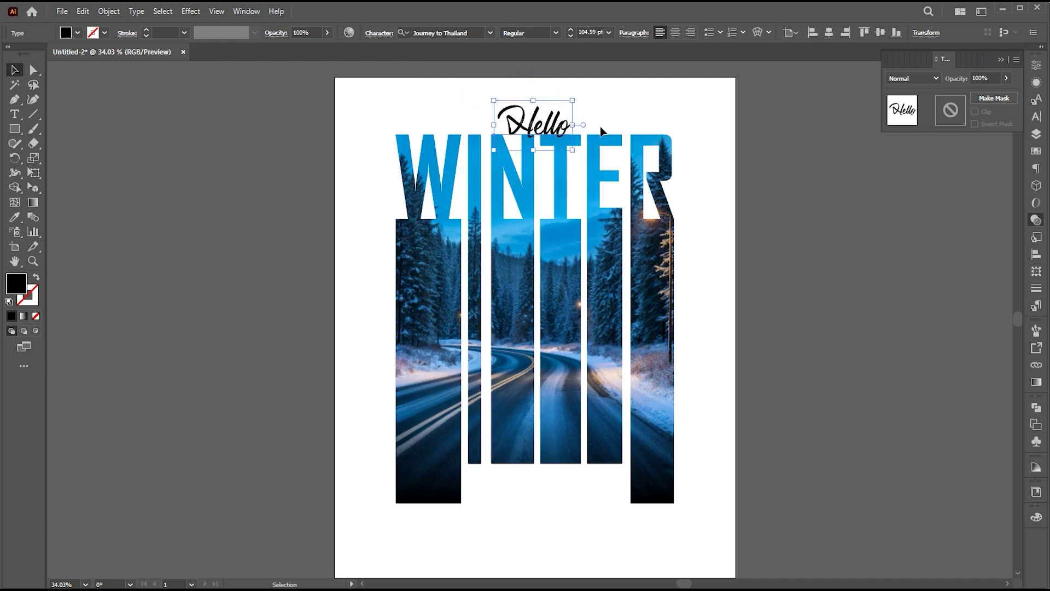
pyautogui.moveTo(574, 99); pyautogui.dragTo(580, 97)
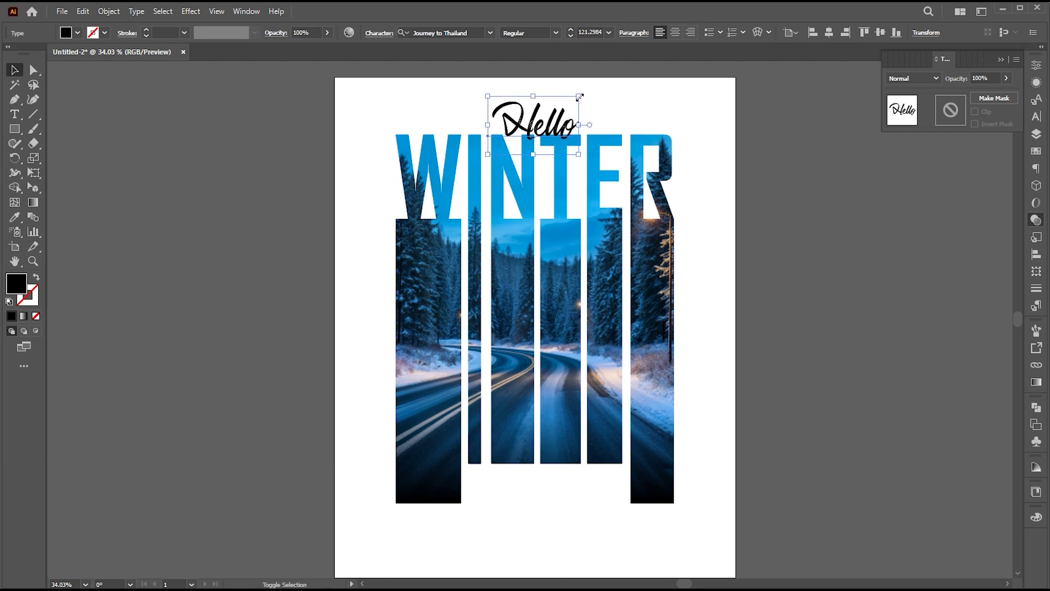
# - Remove the Hello text's own fill and give it two appearance fills, black on top and white beneath
pyautogui.click(36, 316)
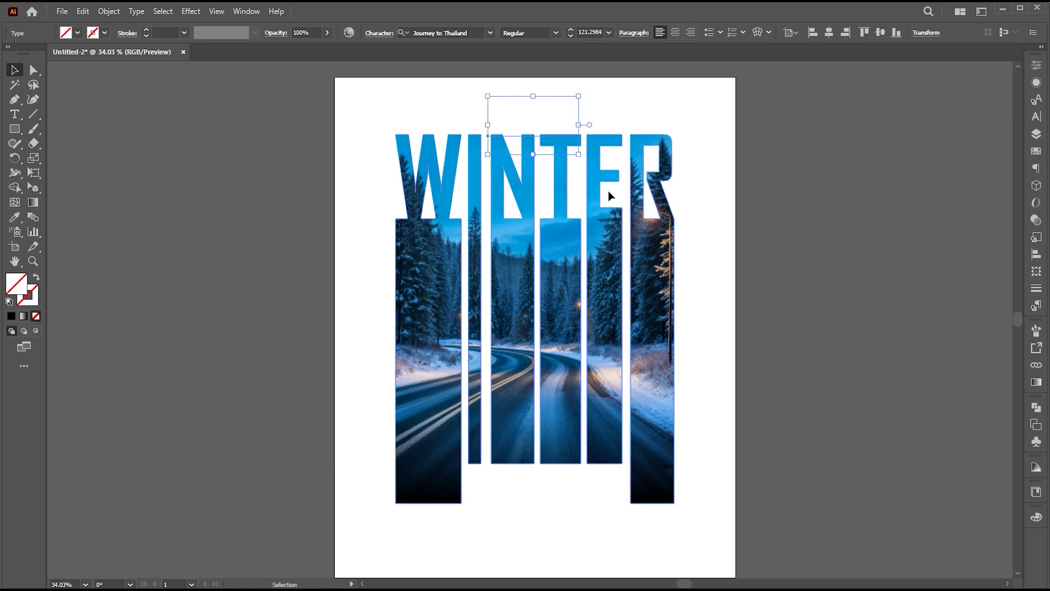
pyautogui.click(1037, 83)
pyautogui.click(910, 441)
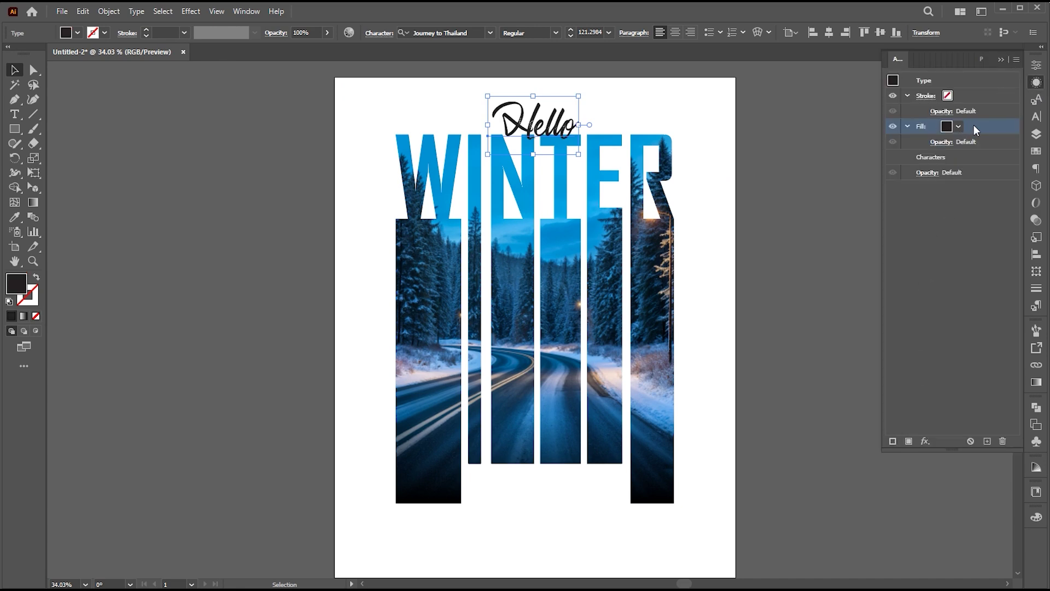
pyautogui.click(988, 441)
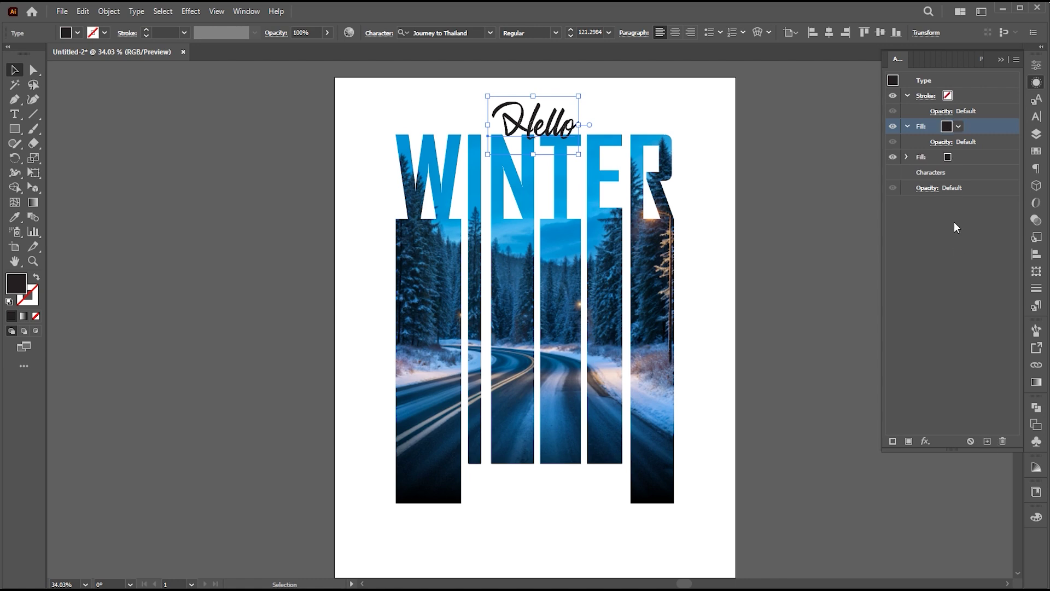
pyautogui.click(947, 157)
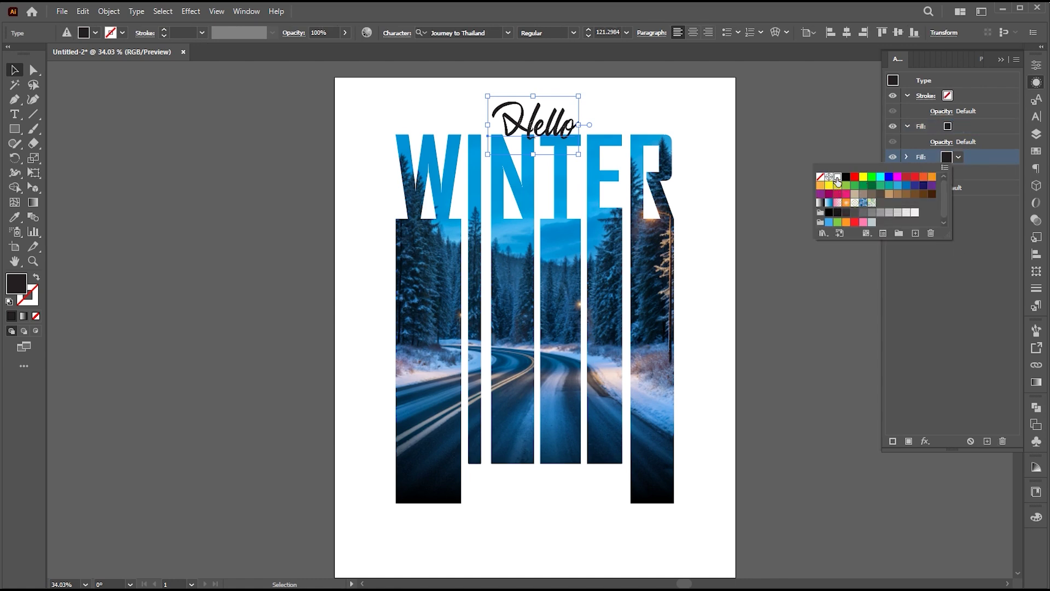
pyautogui.click(838, 177)
pyautogui.click(977, 155)
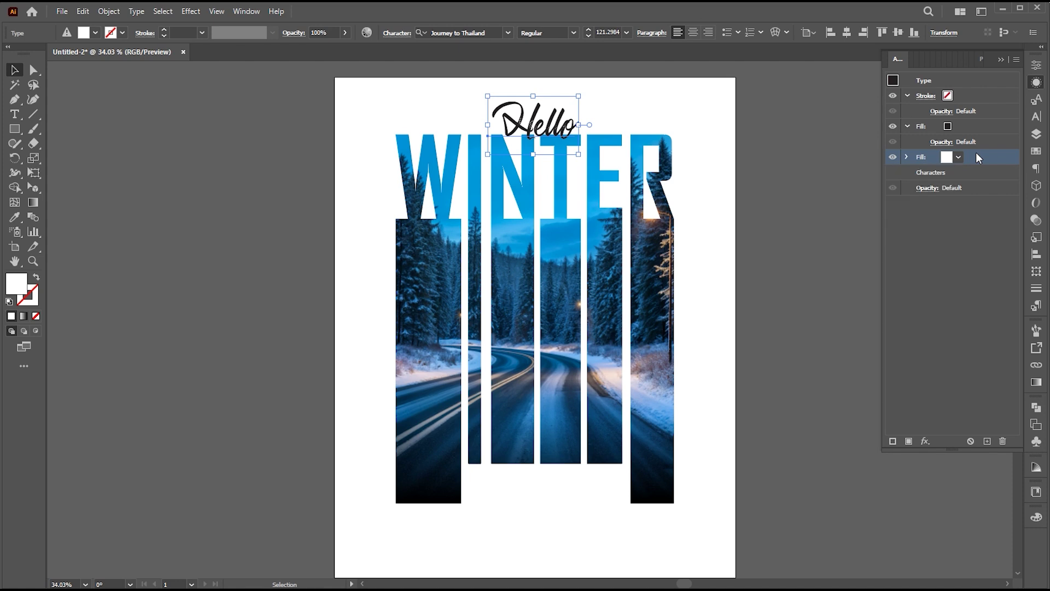
# - Apply a Transform effect to the Hello text's white fill with a 4 px horizontal move and 2 copies
pyautogui.click(926, 442)
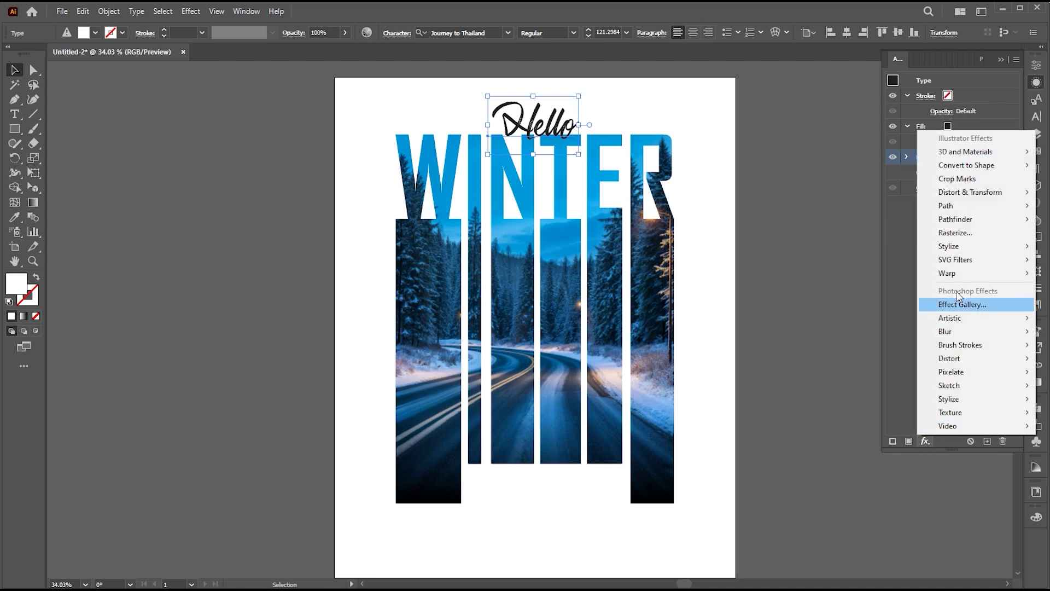
pyautogui.moveTo(989, 196)
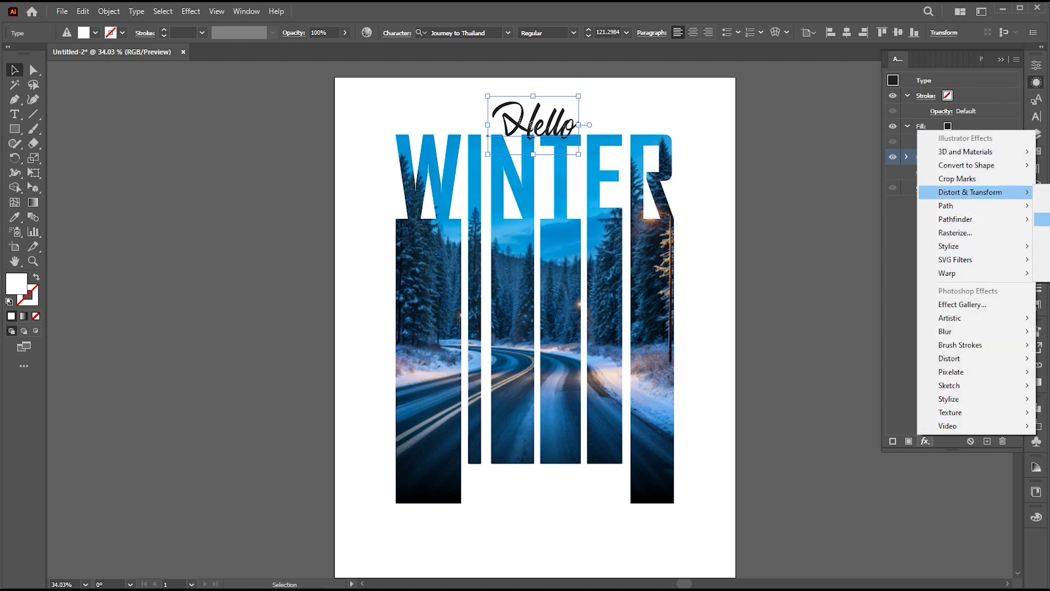
pyautogui.click(1042, 232)
pyautogui.click(964, 219)
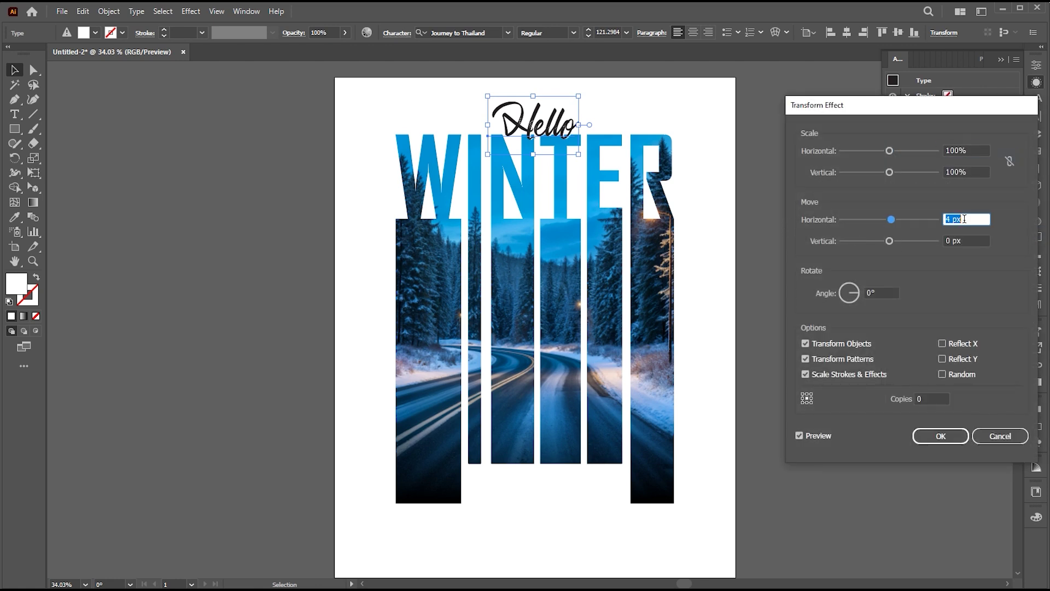
pyautogui.click(926, 398)
pyautogui.write('2')
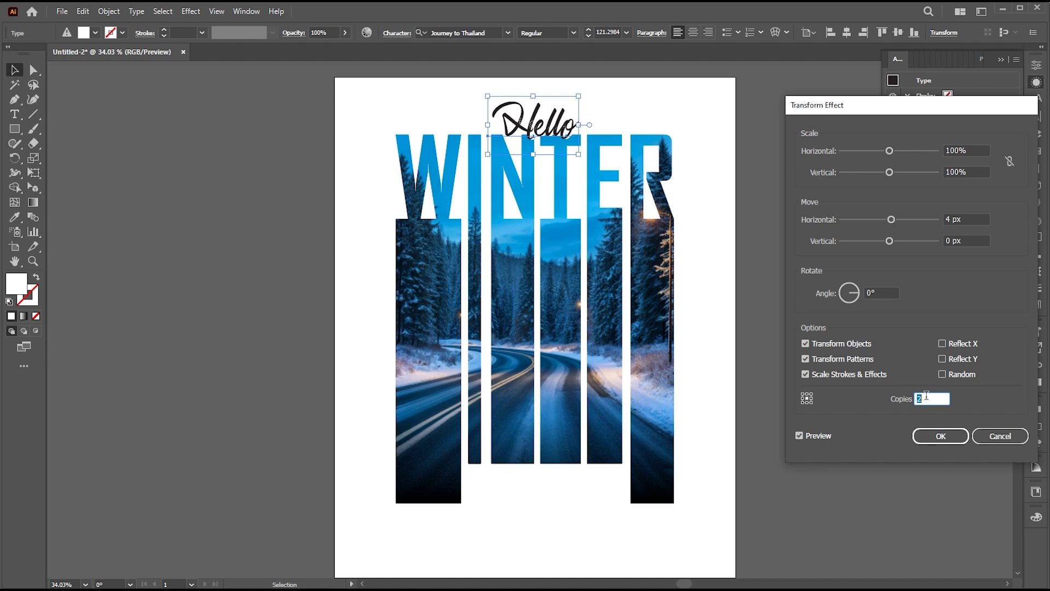
pyautogui.click(937, 438)
pyautogui.click(780, 429)
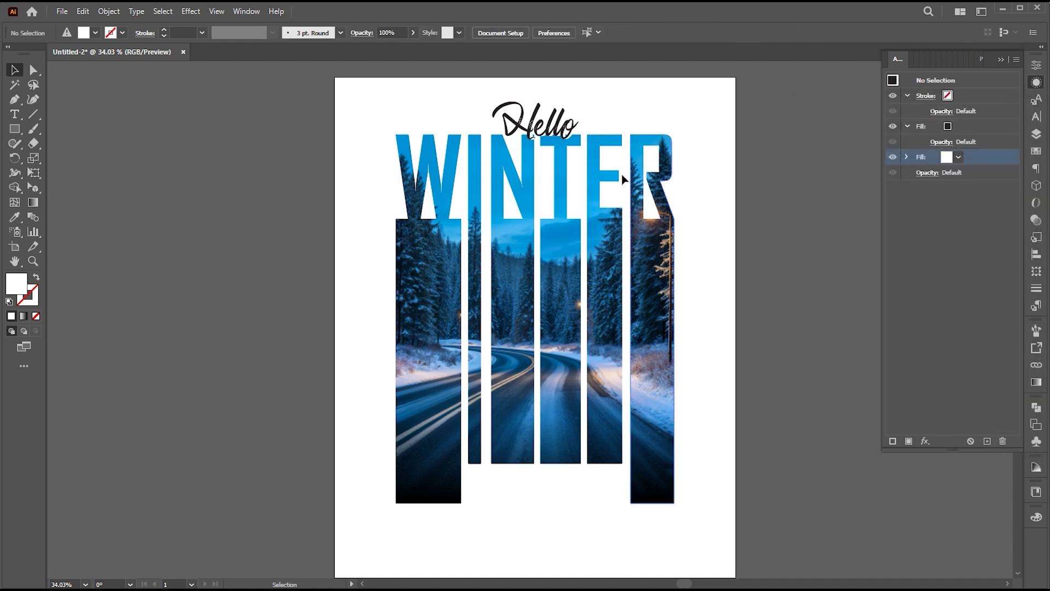
# - Duplicate the Hello text straight down between the W and R stems and change the copy's wording to Season Festival
pyautogui.moveTo(570, 132); pyautogui.dragTo(569, 498)
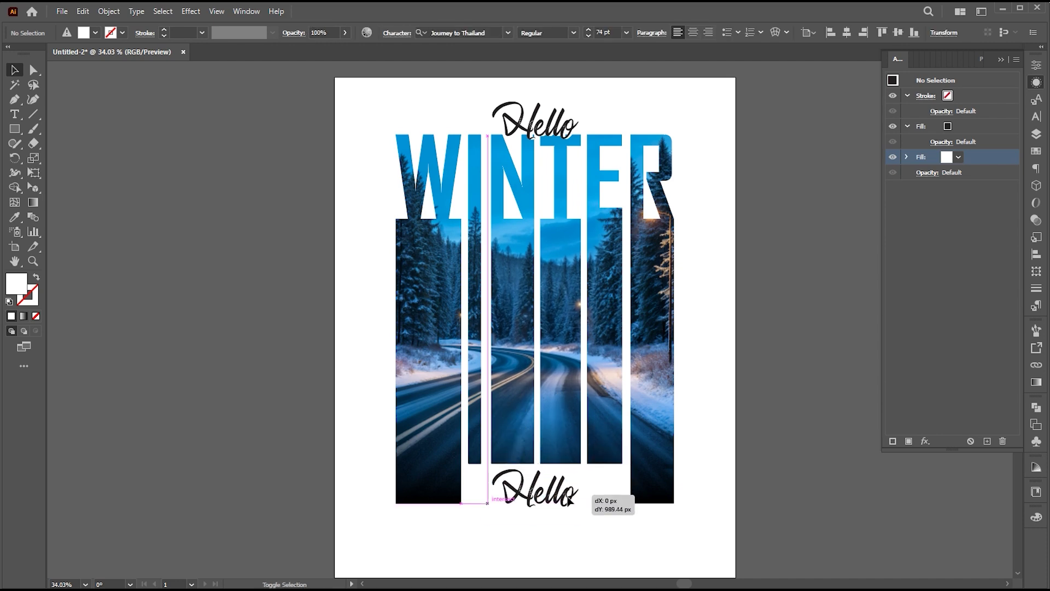
pyautogui.doubleClick(553, 495)
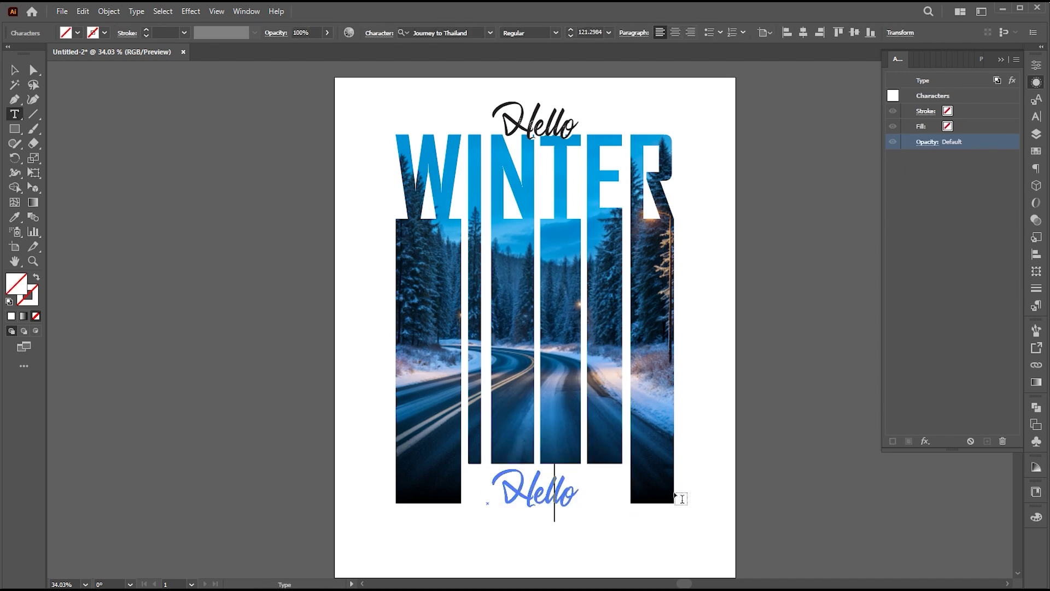
pyautogui.hotkey('ctrl', 'a')
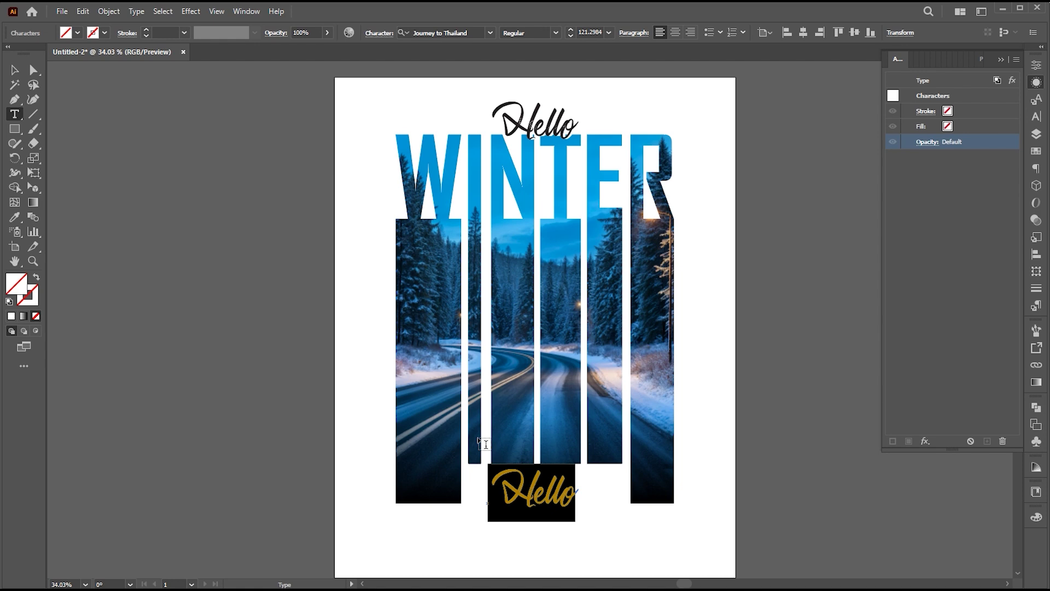
pyautogui.write('Season Festival')
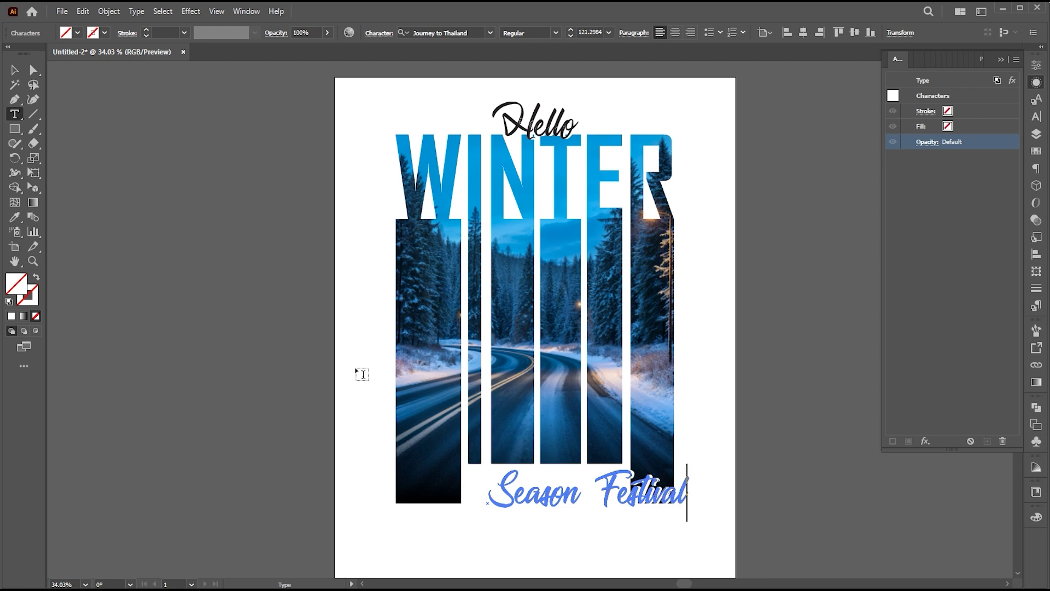
pyautogui.click(15, 69)
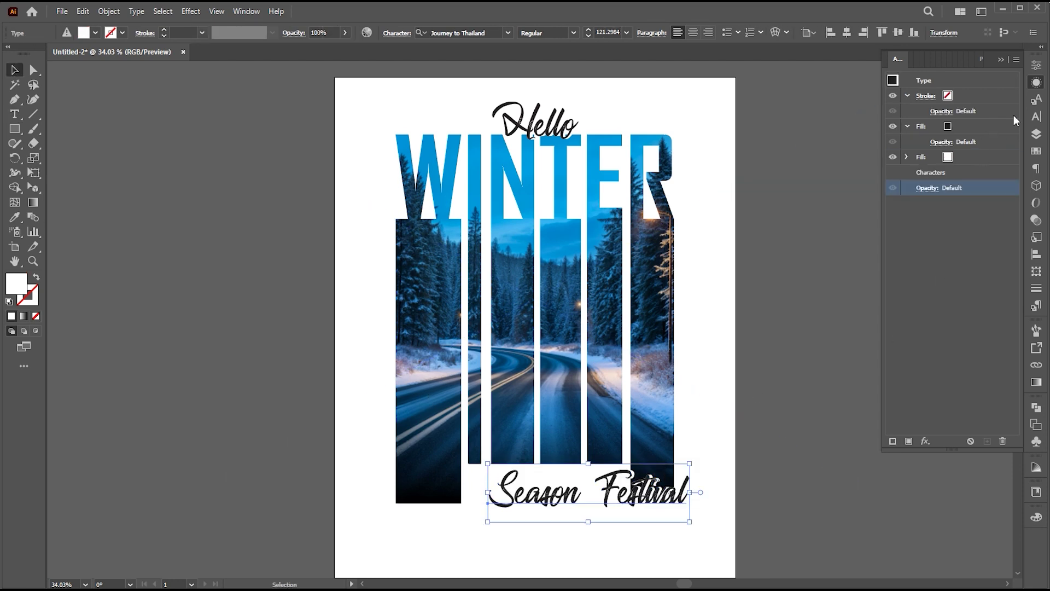
# - Remove the white fill from Season Festival and shrink the text to about 80 pt so it fits between the outer stems
pyautogui.click(970, 157)
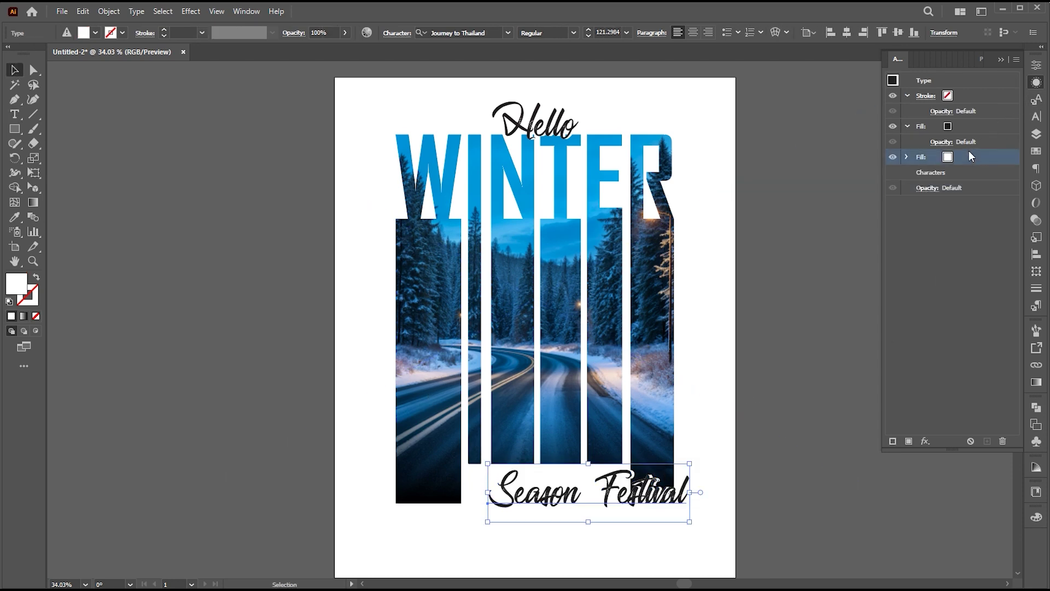
pyautogui.click(1003, 441)
pyautogui.moveTo(690, 464); pyautogui.dragTo(614, 474)
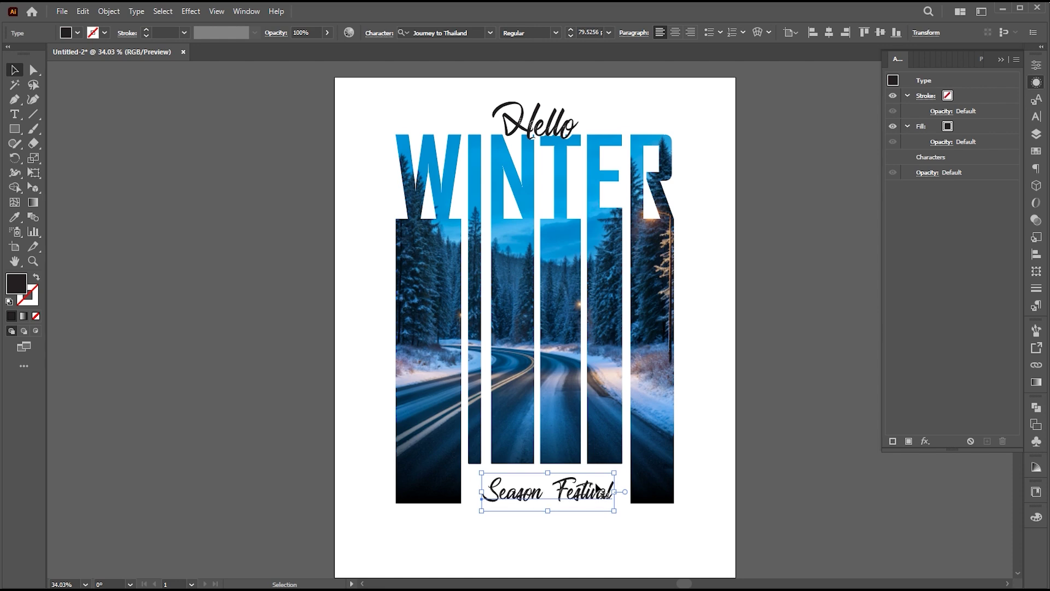
# - Duplicate Season Festival below itself and replace the copy's wording with 11/23 and 2024 on two lines
pyautogui.moveTo(615, 473); pyautogui.dragTo(577, 535)
pyautogui.press('Left')
pyautogui.click(765, 431)
pyautogui.tripleClick(578, 531)
pyautogui.write('11/23')
pyautogui.press('Return')
pyautogui.write('2024')
pyautogui.press('Escape')
# - Set the date text's font to Bebas Neue and enlarge the 2024 line relative to 11/23
pyautogui.click(438, 32)
pyautogui.write('beb')
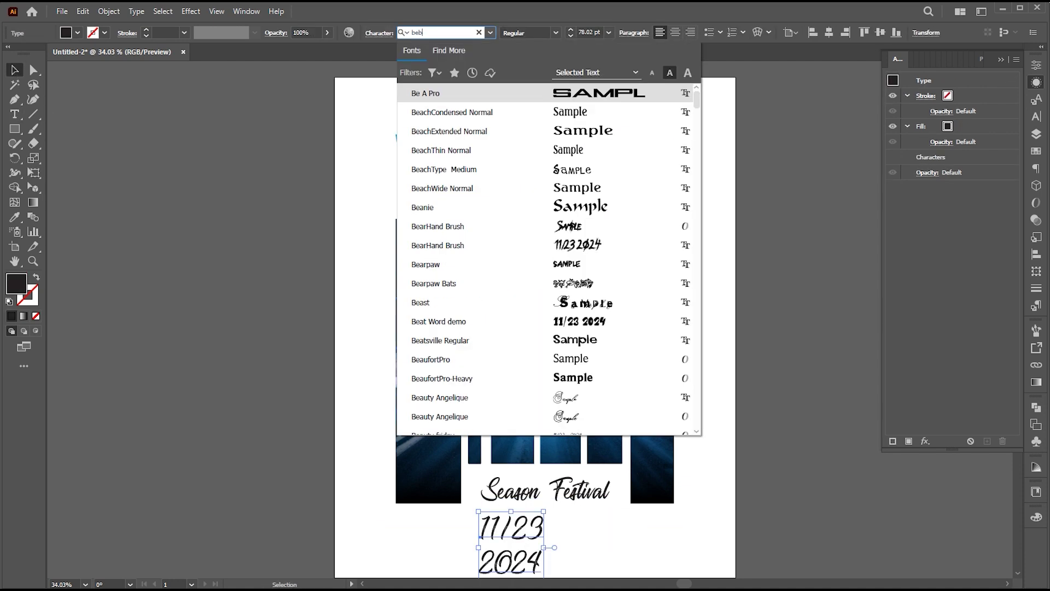
pyautogui.click(598, 286)
pyautogui.moveTo(508, 529); pyautogui.dragTo(522, 529)
pyautogui.press('t')
pyautogui.click(592, 29)
pyautogui.moveTo(493, 564); pyautogui.dragTo(567, 544)
pyautogui.scroll(17, 592, 29)
pyautogui.scroll(3, 592, 29)
pyautogui.click(14, 71)
pyautogui.click(273, 320)
# - Place the date in white at the base of the T's column and add black text LEARN CREATIVE DESIGNS below Season Festival
pyautogui.doubleClick(526, 551)
pyautogui.hotkey('ctrl', 'a')
pyautogui.press('Escape')
pyautogui.click(572, 562)
pyautogui.press('i')
pyautogui.click(520, 493)
pyautogui.press('v')
pyautogui.doubleClick(565, 547)
pyautogui.hotkey('ctrl', 'a')
pyautogui.write('LEARN CREA')
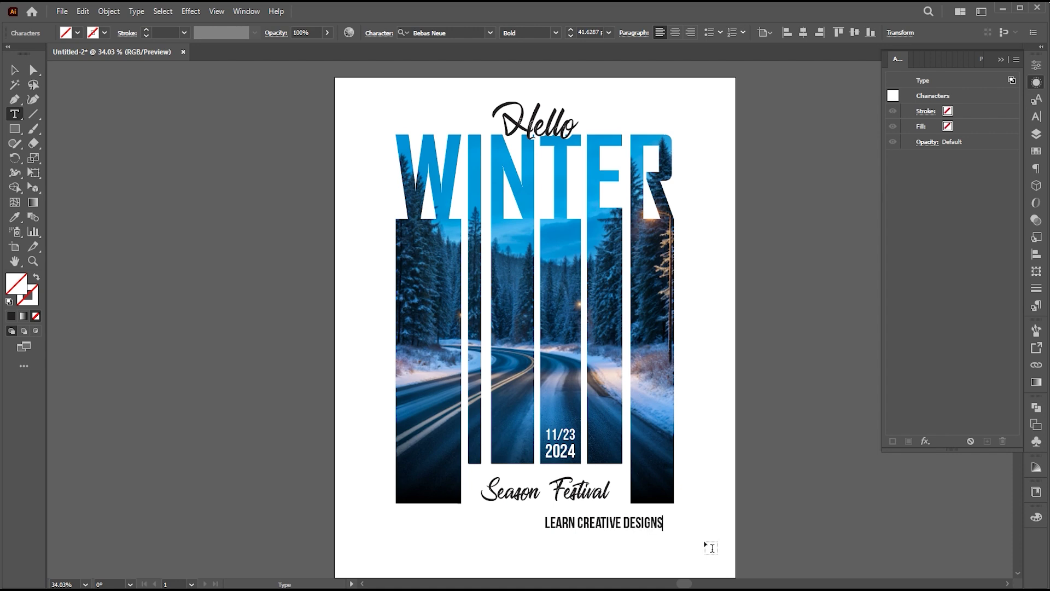
# - Set LEARN CREATIVE DESIGNS to the Light style with wider tracking, then enlarge it and centre it beneath Season Festival
pyautogui.hotkey('ctrl', 'a')
pyautogui.click(556, 33)
pyautogui.click(536, 50)
pyautogui.press('Escape')
pyautogui.keyDown('alt'); pyautogui.keyDown('shift'); pyautogui.moveTo(657, 528); pyautogui.dragTo(684, 534); pyautogui.keyUp('shift'); pyautogui.keyUp('alt')
pyautogui.hotkey('alt', 'Right')
pyautogui.hotkey('alt', 'Right')
pyautogui.hotkey('alt', 'Right')
pyautogui.click(829, 33)
pyautogui.moveTo(608, 531); pyautogui.dragTo(617, 532)
pyautogui.keyDown('alt'); pyautogui.keyDown('shift'); pyautogui.moveTo(640, 535); pyautogui.dragTo(646, 541); pyautogui.keyUp('shift'); pyautogui.keyUp('alt')
# - Add a wide area text frame with Lorem ipsum placeholder text below LEARN CREATIVE DESIGNS and reduce its size to 29 pt
pyautogui.click(392, 553)
pyautogui.press('t')
pyautogui.moveTo(349, 541)
pyautogui.mouseDown()
pyautogui.moveTo(756, 573)
pyautogui.moveTo(766, 470)
pyautogui.moveTo(791, 520)
pyautogui.mouseUp()
pyautogui.scroll(-20, 590, 31)
pyautogui.scroll(-10, 590, 31)
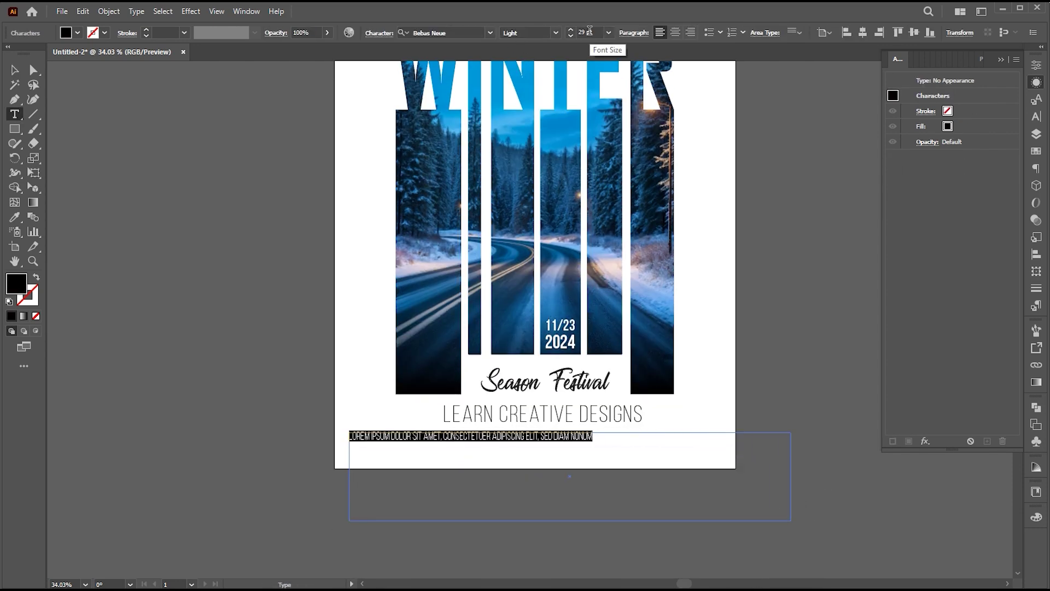
# - Centre the placeholder paragraph's lines and set its font to Arial Narrow at 16 pt
pyautogui.press('Escape')
pyautogui.click(675, 32)
pyautogui.click(444, 33)
pyautogui.write('arial')
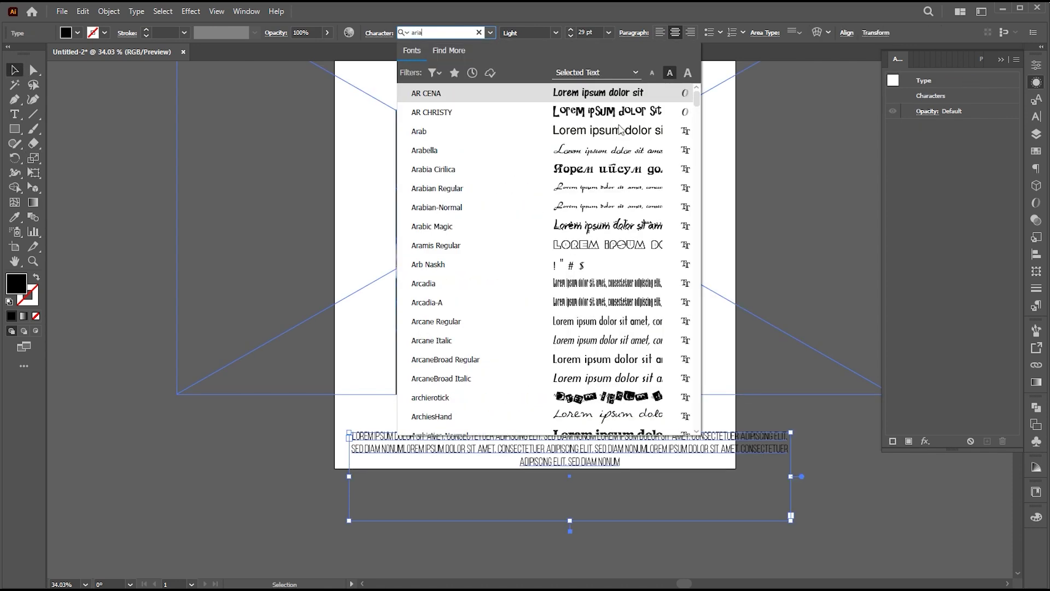
pyautogui.press('Return')
pyautogui.scroll(-4, 587, 32)
pyautogui.scroll(-5, 586, 33)
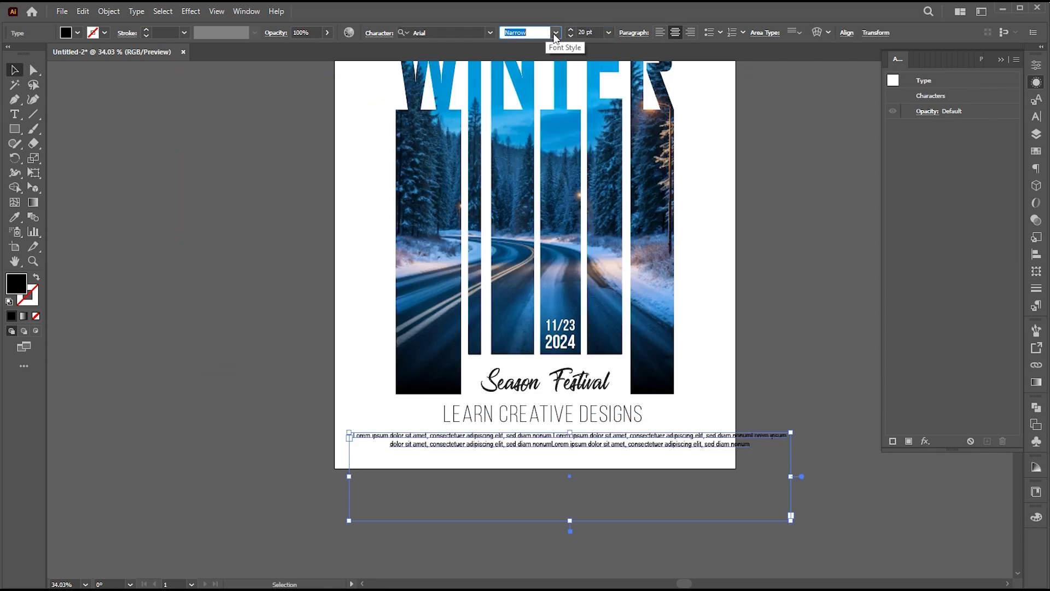
# - Resize the placeholder text frame to fit inside the artboard and centre it horizontally on the artboard
pyautogui.moveTo(791, 476); pyautogui.dragTo(712, 480)
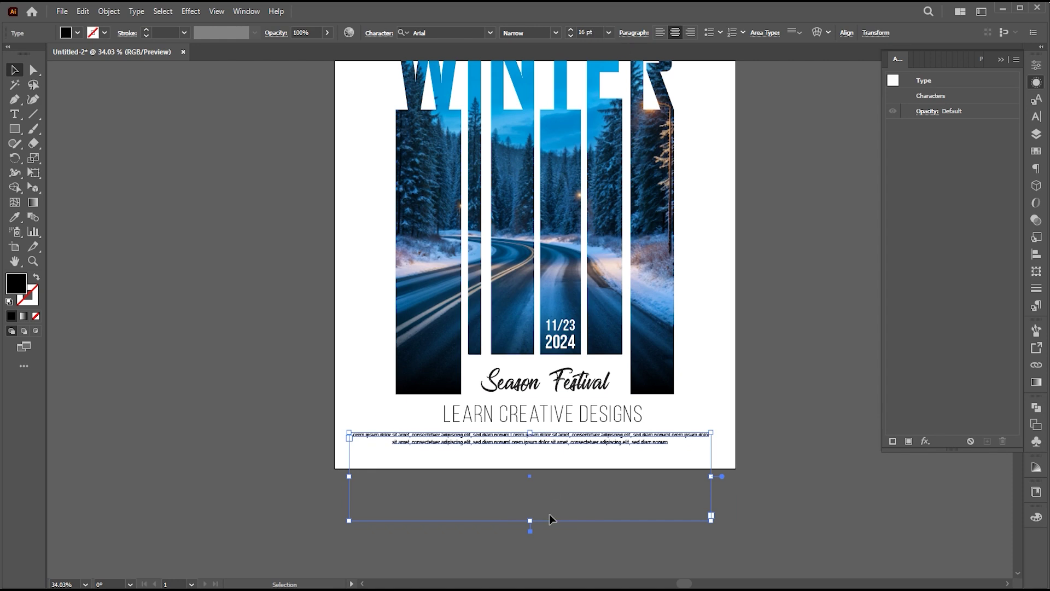
pyautogui.click(743, 244)
pyautogui.click(848, 33)
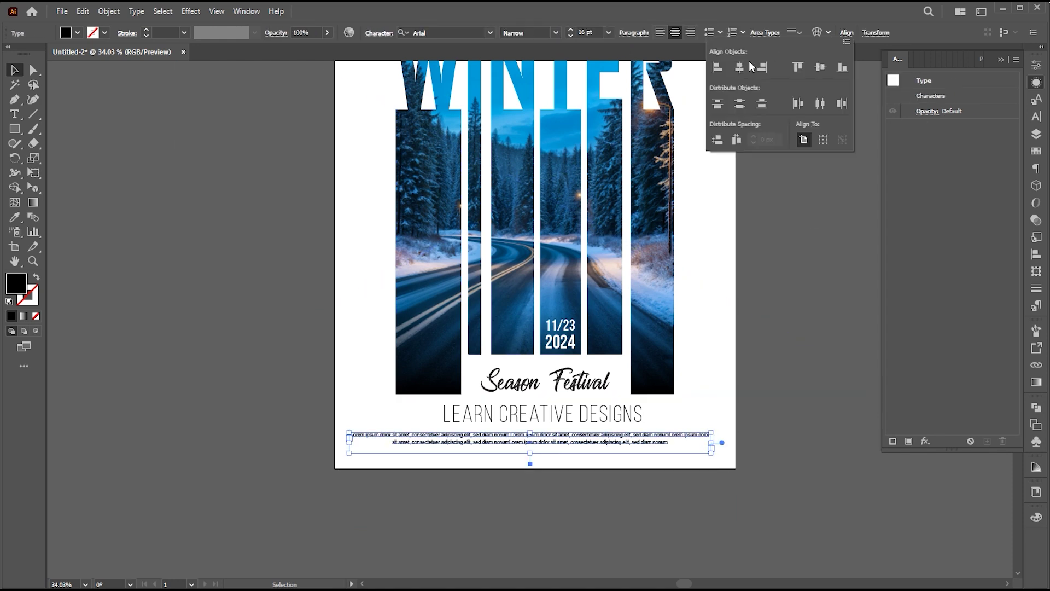
pyautogui.click(739, 69)
pyautogui.click(626, 415)
pyautogui.click(726, 401)
# - Shift the masked road photo slightly left and down within the WINTER lettering so the street lamp falls inside the R
pyautogui.moveTo(704, 331); pyautogui.dragTo(663, 425)
pyautogui.press('a')
pyautogui.click(611, 322)
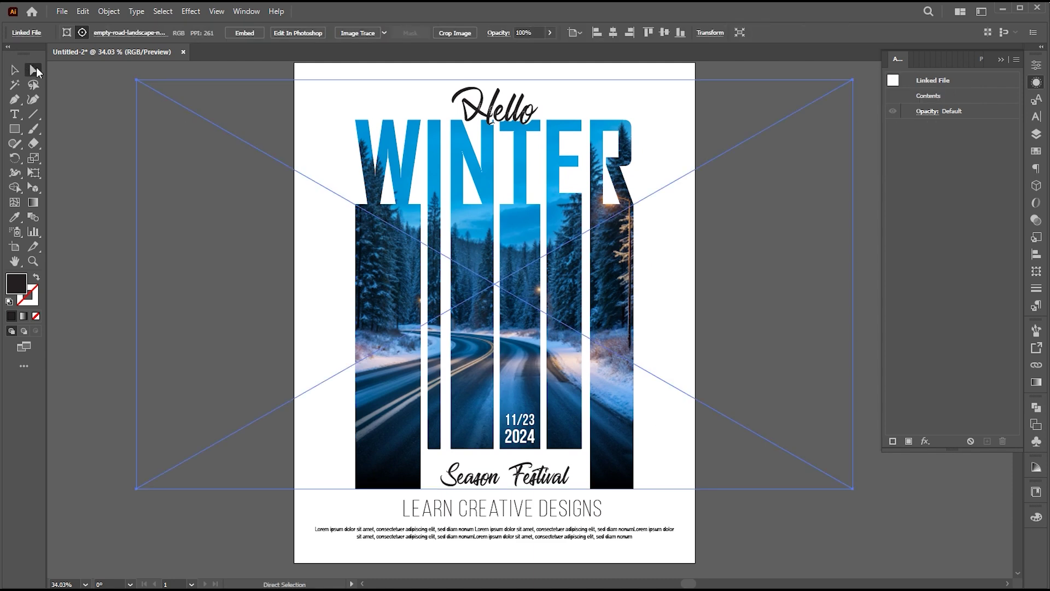
pyautogui.moveTo(625, 282); pyautogui.dragTo(619, 285)
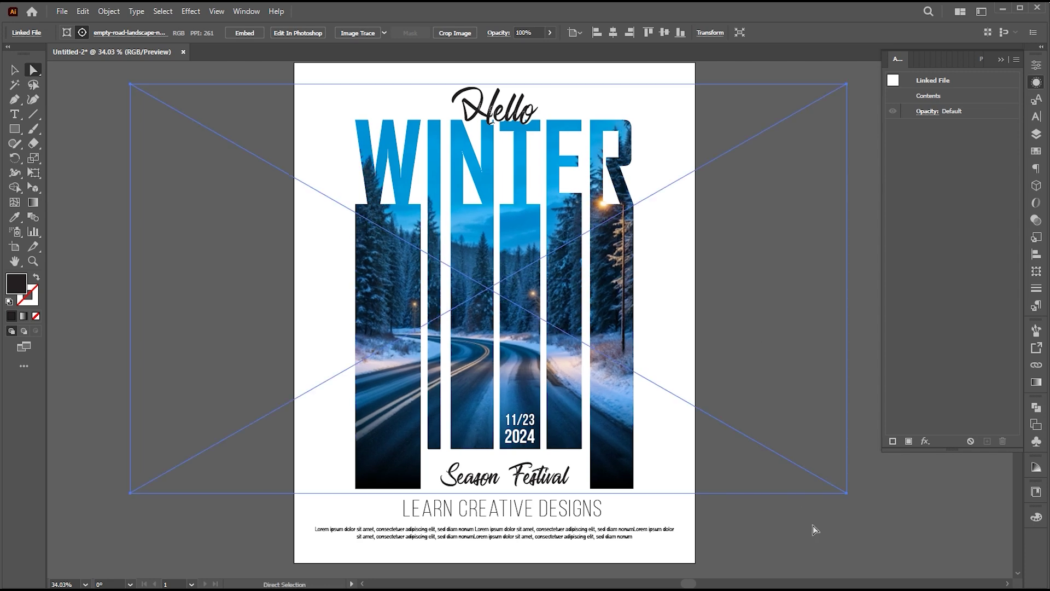
pyautogui.click(797, 517)
# - Draw a circle about 604 px in diameter over the lettering with the Ellipse tool
pyautogui.moveTo(24, 131); pyautogui.dragTo(55, 160)
pyautogui.moveTo(467, 184); pyautogui.dragTo(665, 378)
pyautogui.press('v')
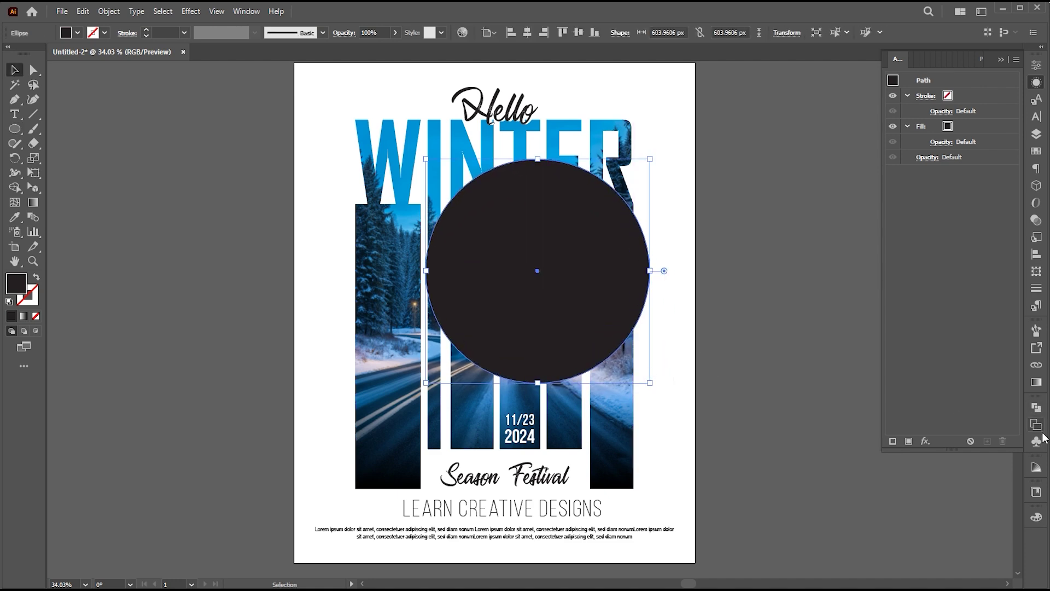
# - Fill the circle with a radial gradient running from yellow at the centre to orange at the edge
pyautogui.click(1036, 382)
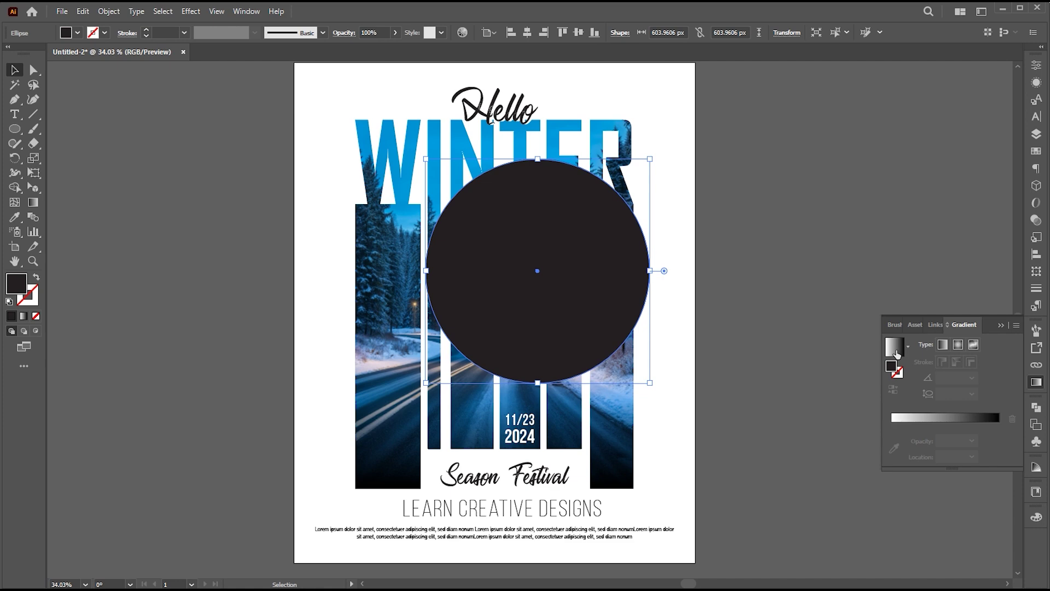
pyautogui.click(895, 348)
pyautogui.doubleClick(892, 440)
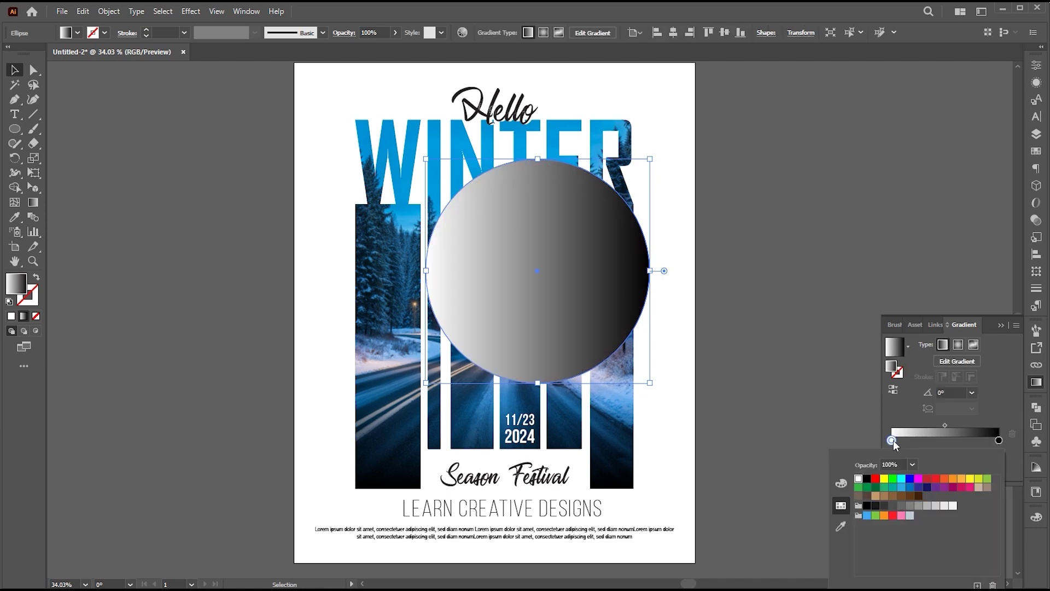
pyautogui.click(885, 480)
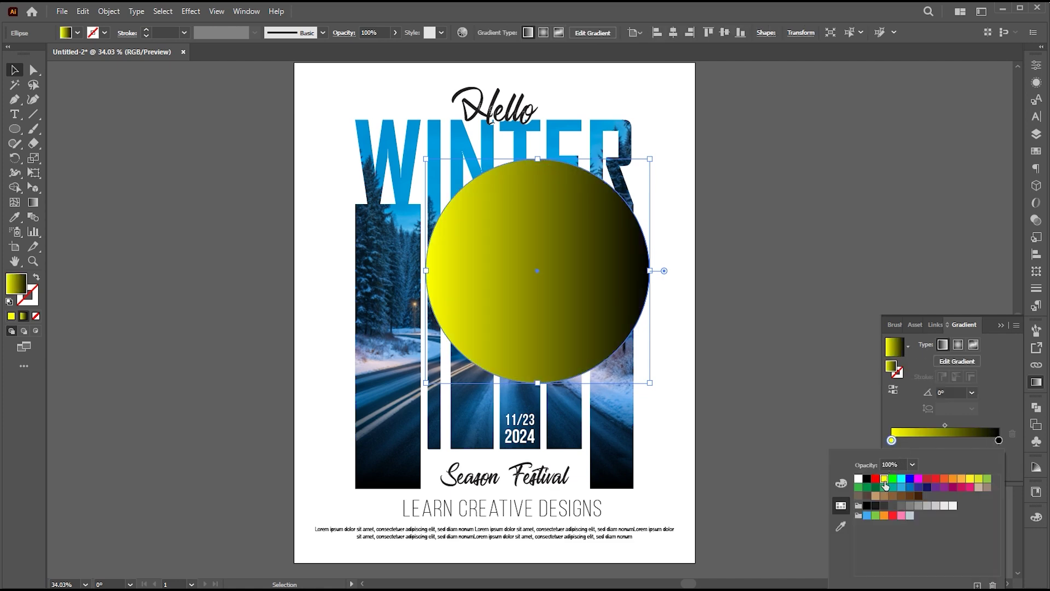
pyautogui.doubleClick(999, 440)
pyautogui.click(955, 479)
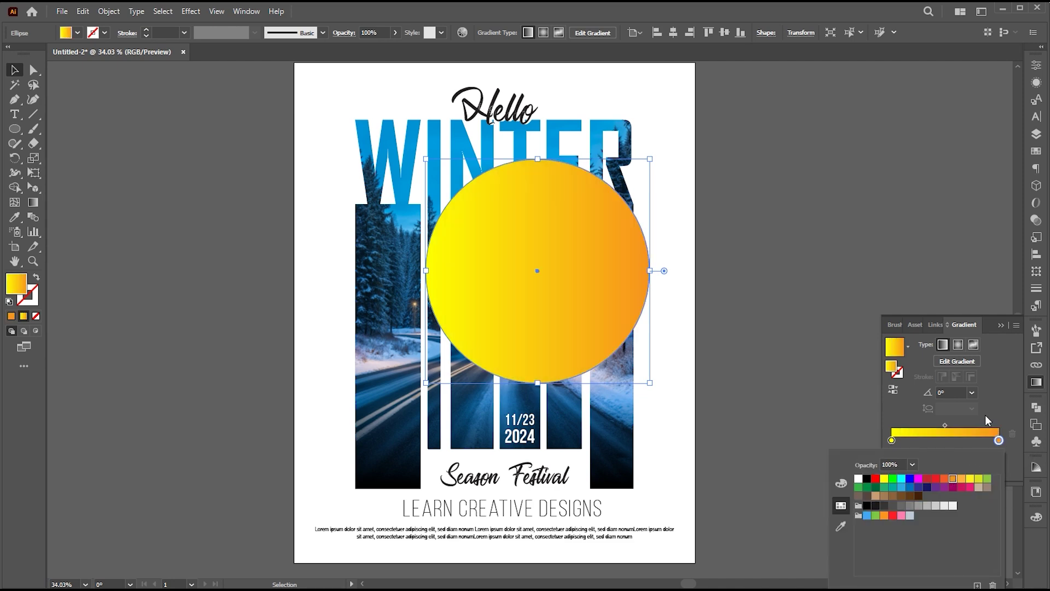
pyautogui.click(958, 344)
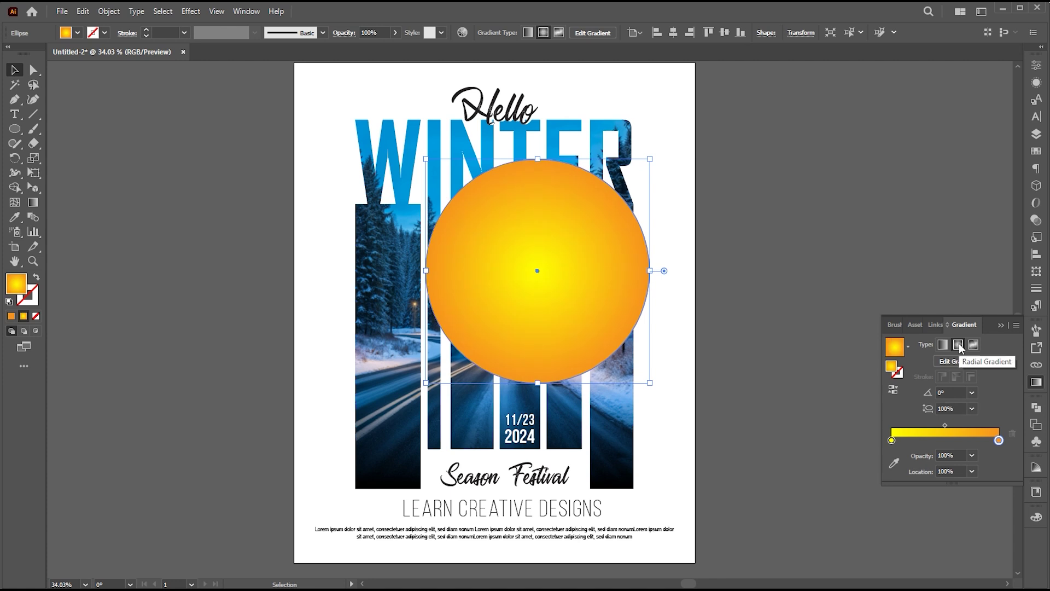
# - Set the opacity of the gradient's orange stop to 0% so the circle fades out at its edge
pyautogui.click(891, 440)
pyautogui.click(960, 456)
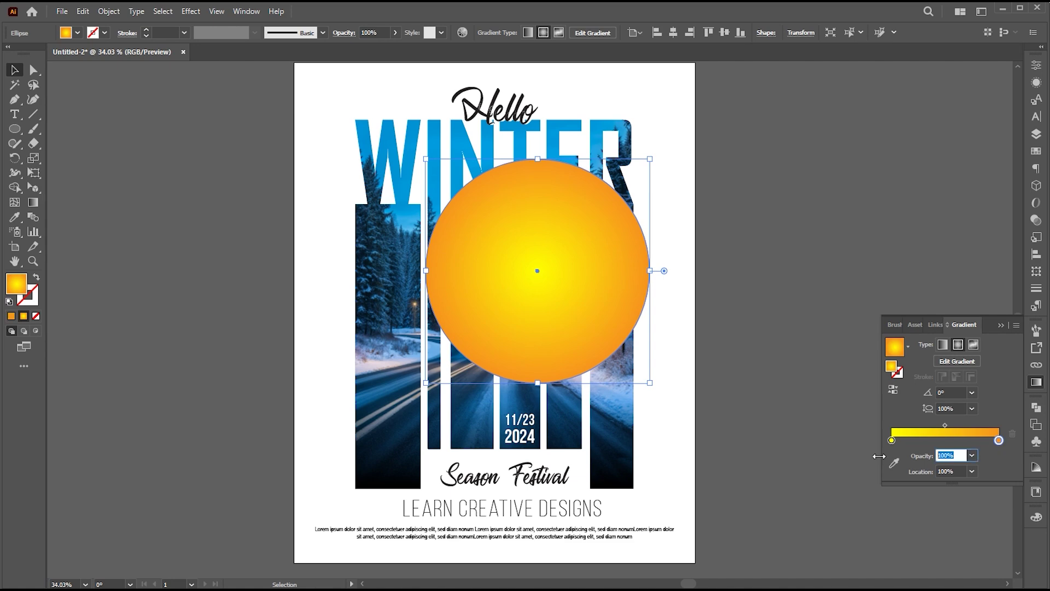
pyautogui.write('0')
pyautogui.press('Return')
pyautogui.click(734, 236)
# - Move the glow circle into the WINTER clip group by cutting it and pasting it in front of the photo in isolation mode
pyautogui.press('a')
pyautogui.click(496, 268)
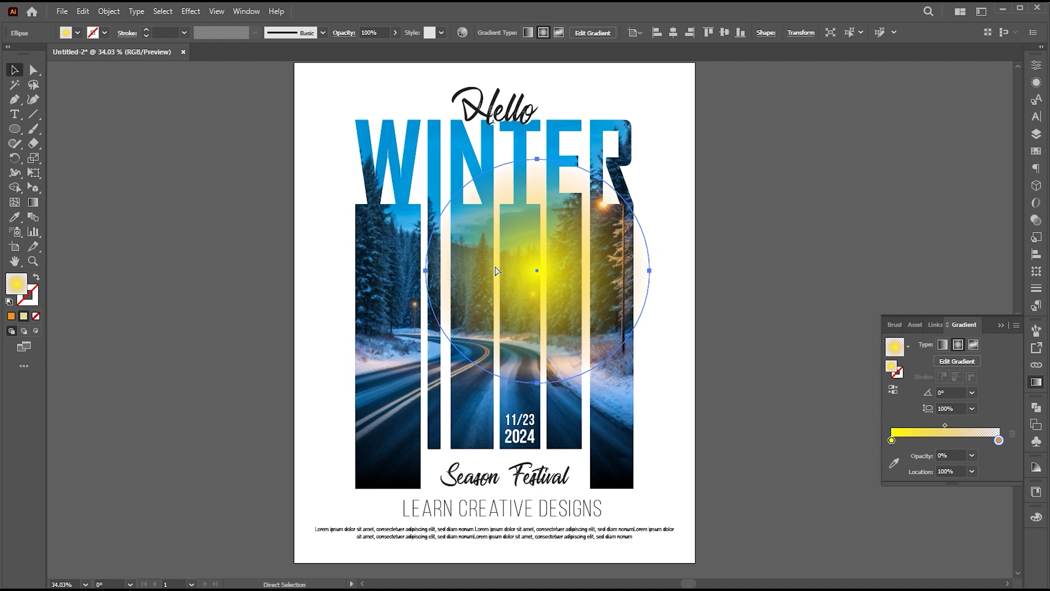
pyautogui.click(82, 12)
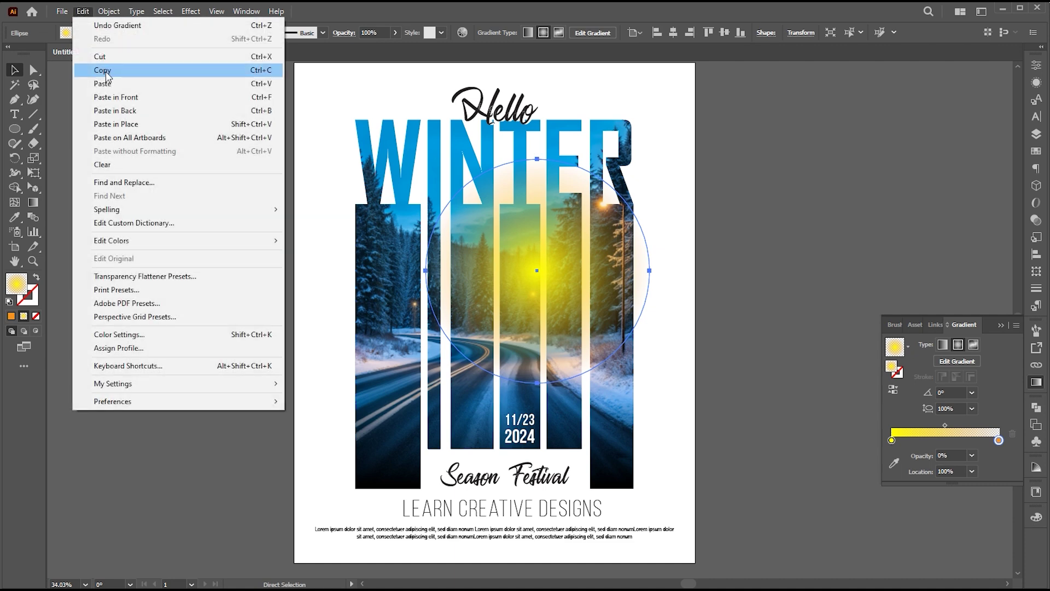
pyautogui.click(104, 71)
pyautogui.press('Delete')
pyautogui.press('v')
pyautogui.doubleClick(408, 298)
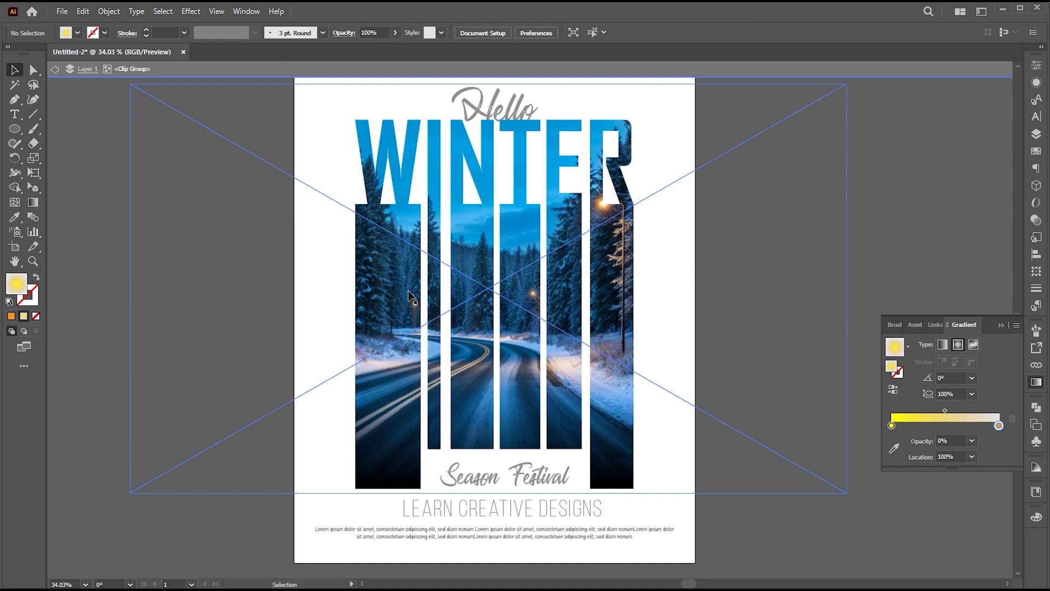
pyautogui.click(82, 12)
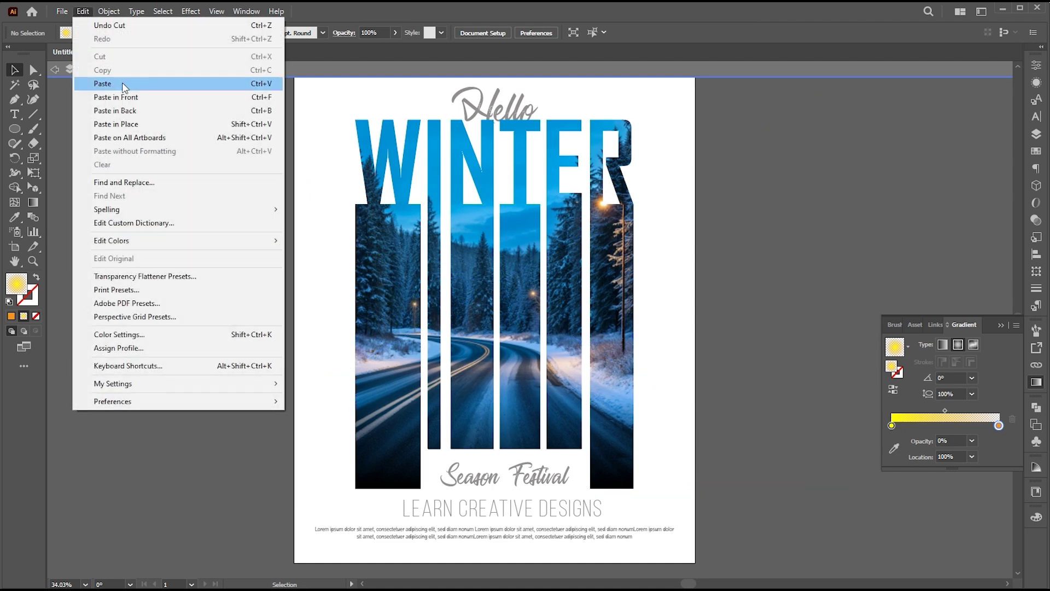
pyautogui.click(123, 99)
# - Centre the glow circle near the street lamp in the R and set its blending mode to Overlay
pyautogui.moveTo(542, 274); pyautogui.dragTo(601, 218)
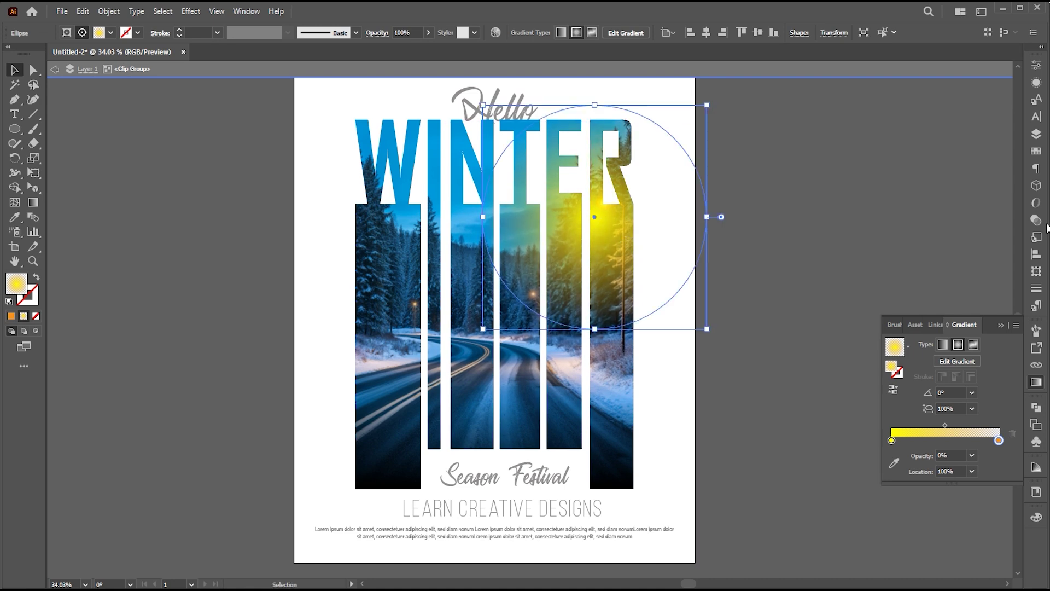
pyautogui.click(1037, 220)
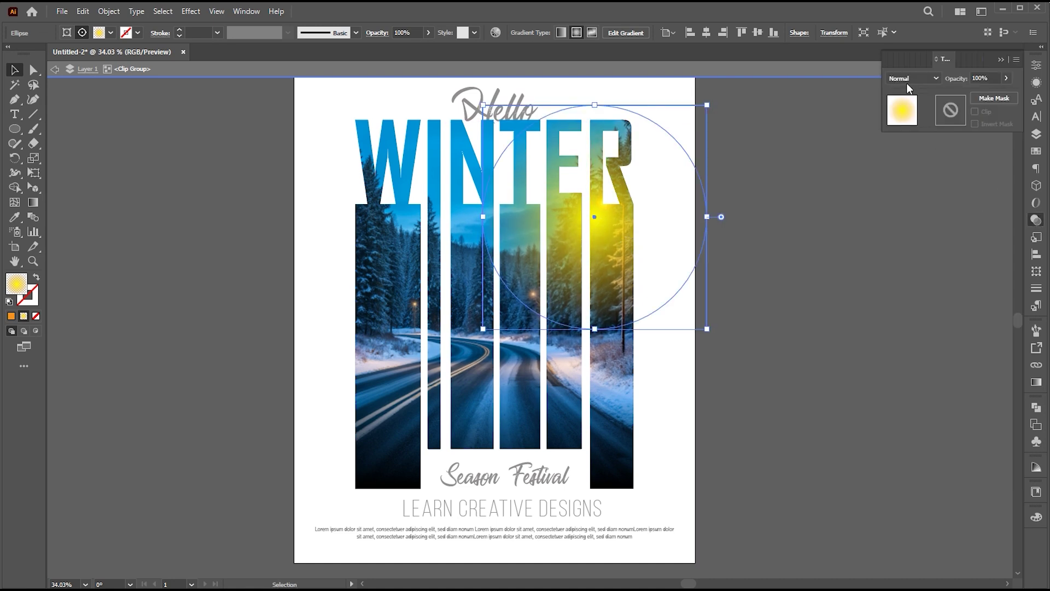
pyautogui.click(908, 78)
pyautogui.click(909, 196)
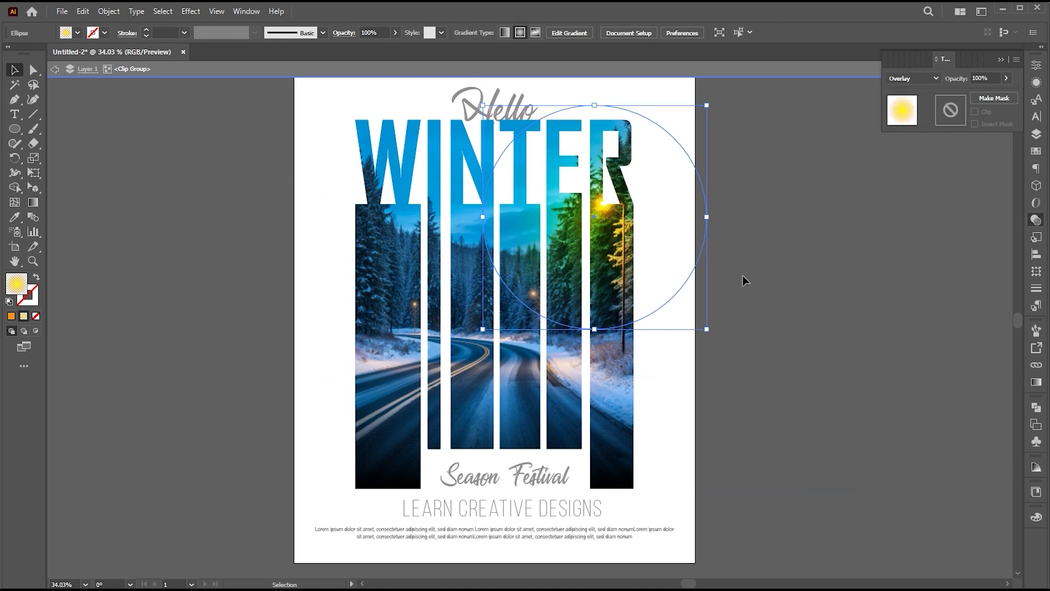
# - Enlarge the glow circle slightly and leave the clip group's isolation mode
pyautogui.press('a')
pyautogui.moveTo(707, 217); pyautogui.dragTo(732, 217)
pyautogui.doubleClick(979, 330)
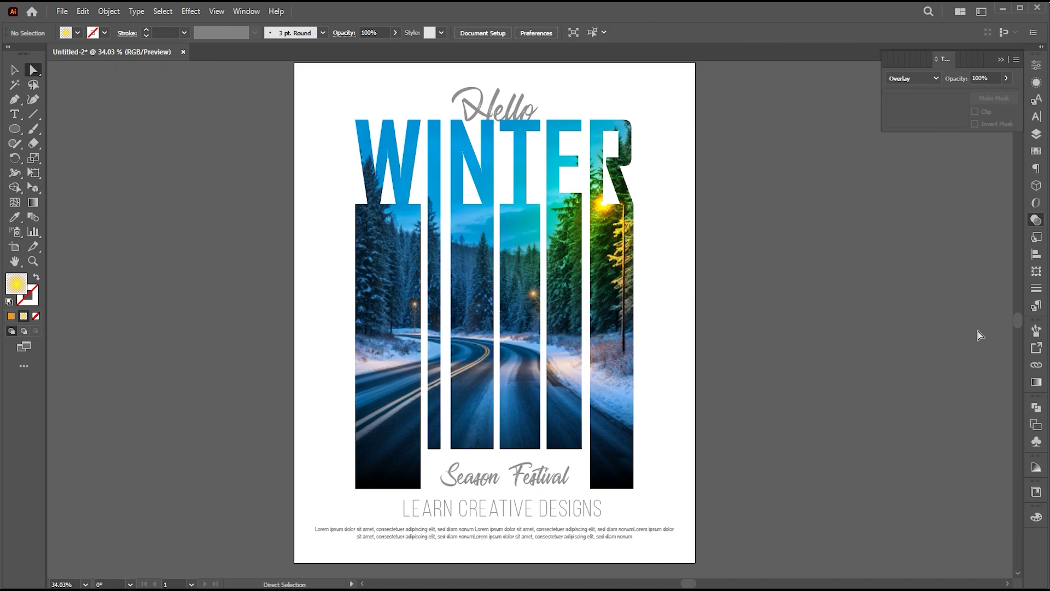
pyautogui.press('space')
pyautogui.moveTo(839, 270); pyautogui.dragTo(856, 279)
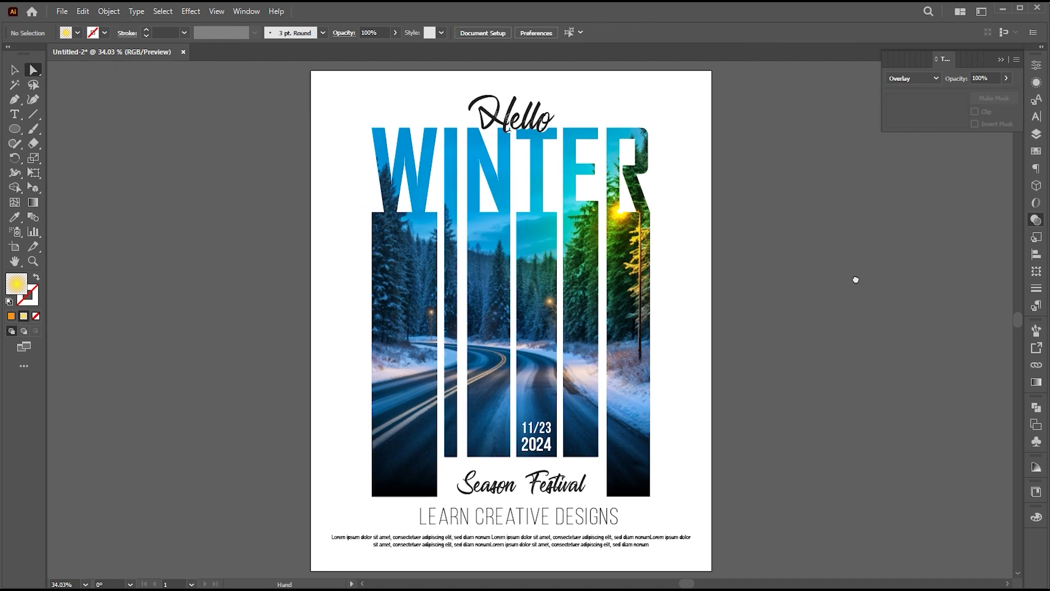
pyautogui.moveTo(856, 280); pyautogui.dragTo(856, 279)
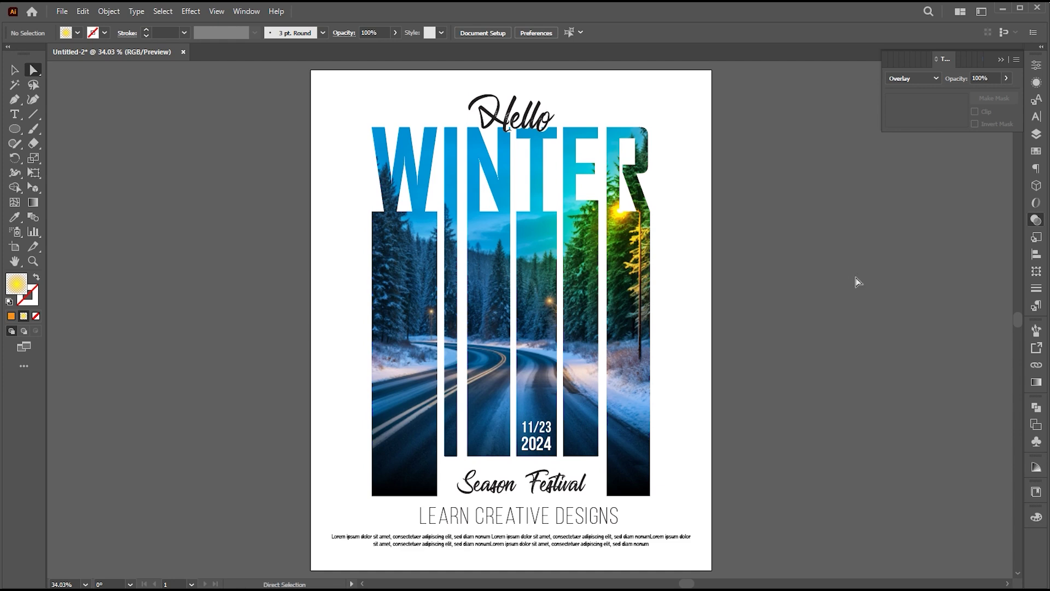